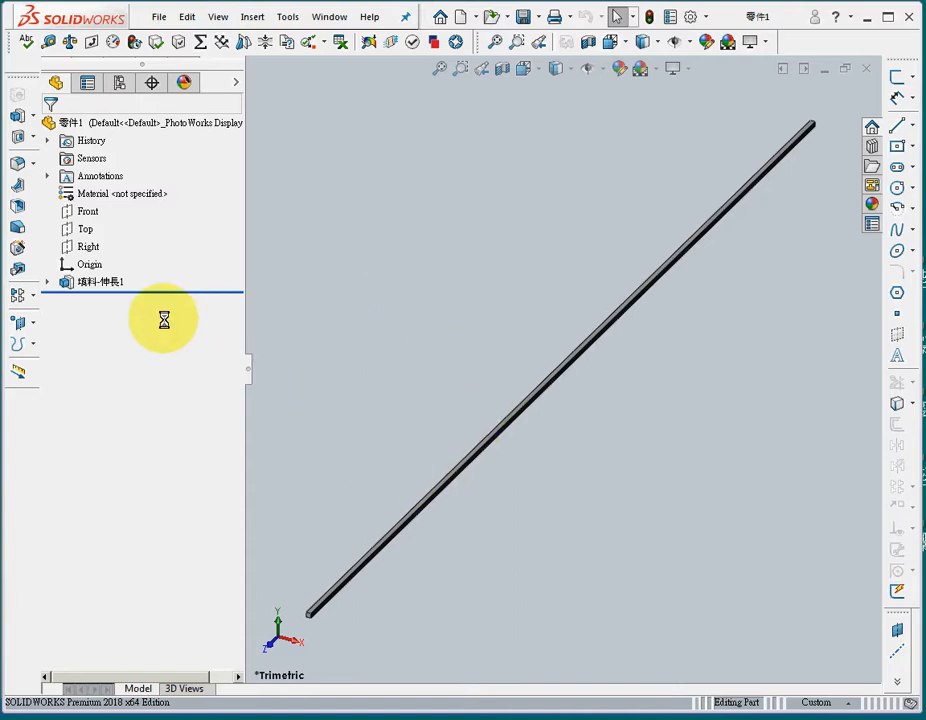
# Inspect the bar's extrude feature, its underlying sketch and its extrusion depth without changing them.
pyautogui.click(98, 282)
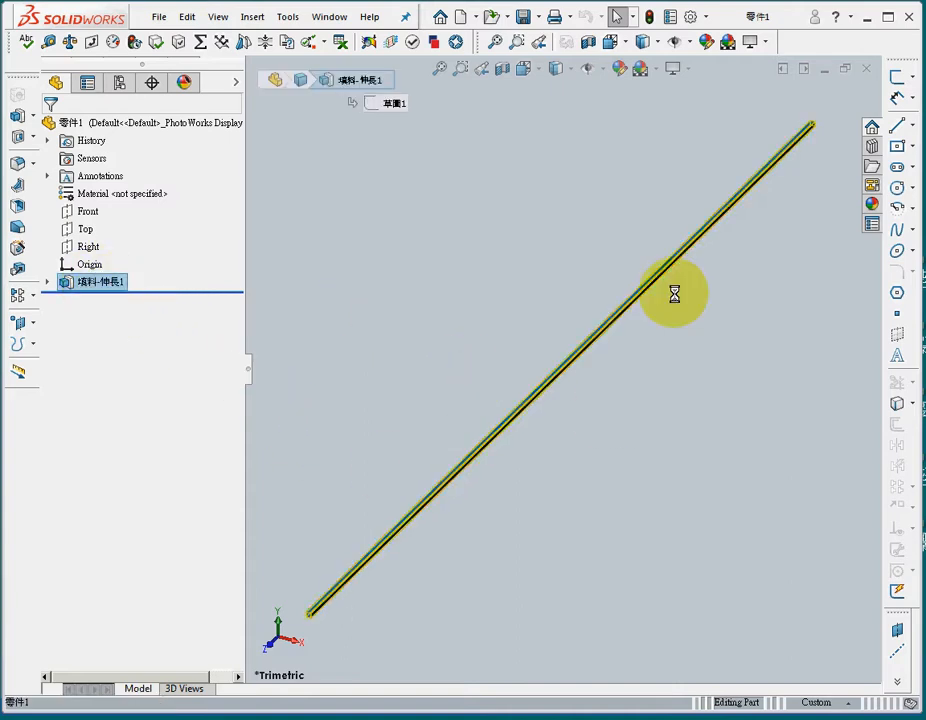
pyautogui.click(48, 282)
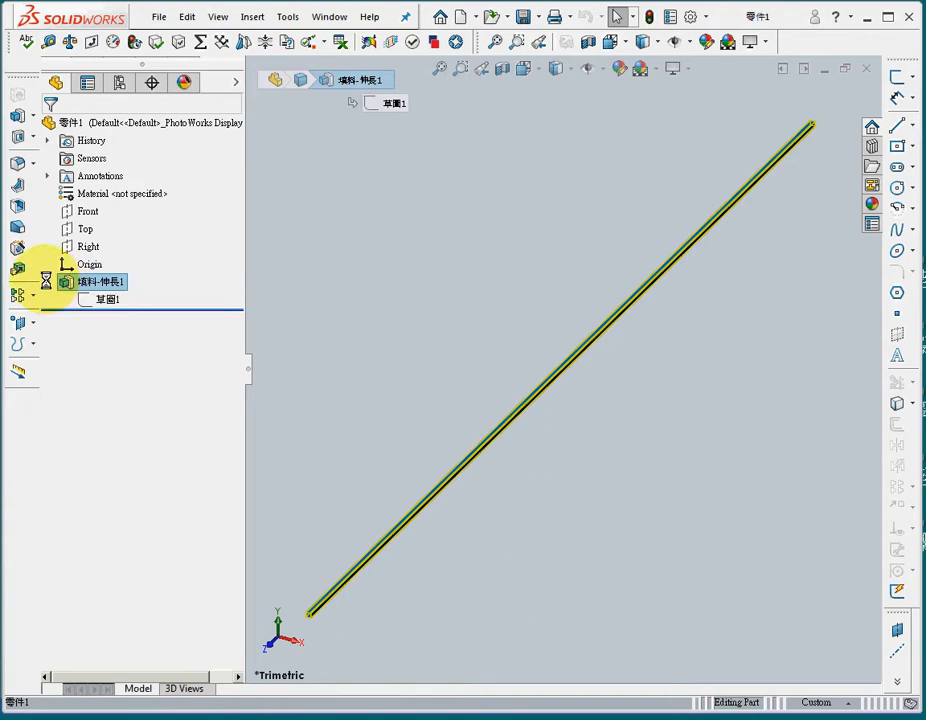
pyautogui.click(103, 299)
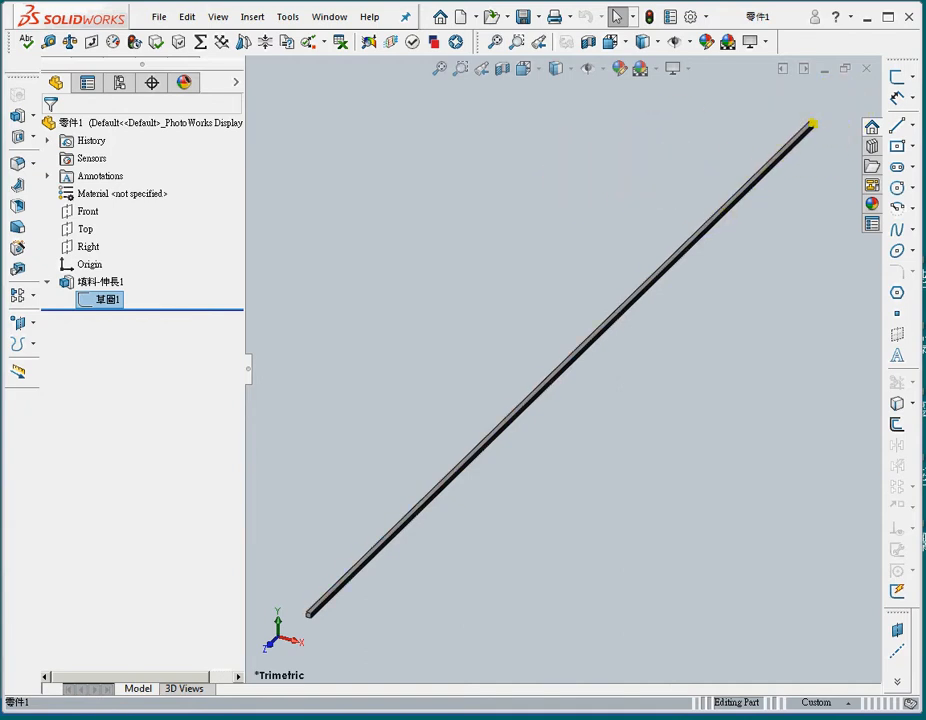
pyautogui.click(99, 283)
pyautogui.rightClick(99, 283)
pyautogui.click(117, 237)
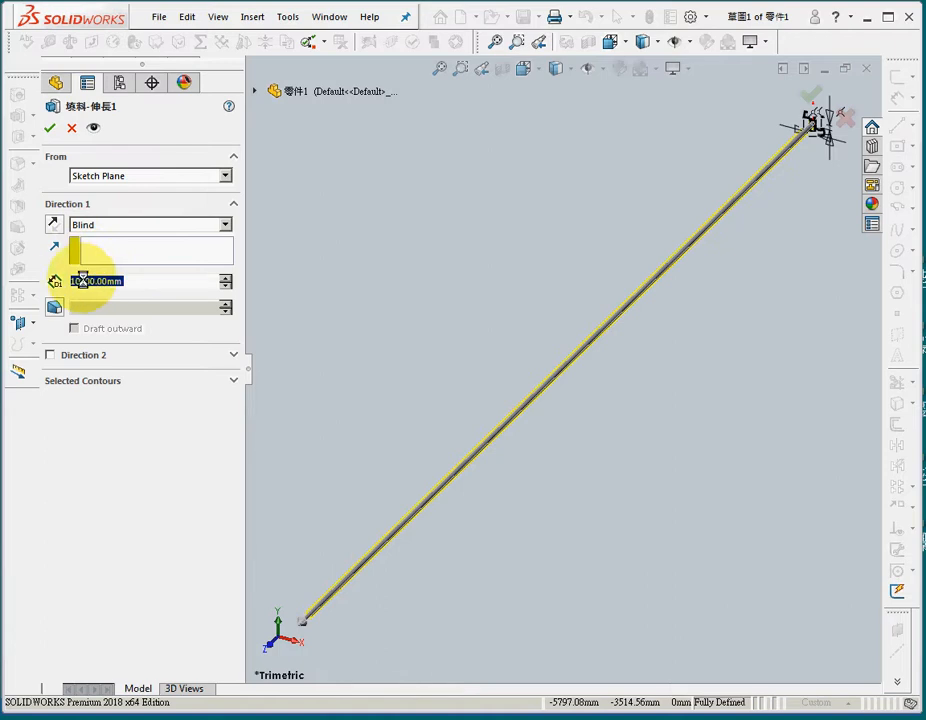
pyautogui.click(70, 127)
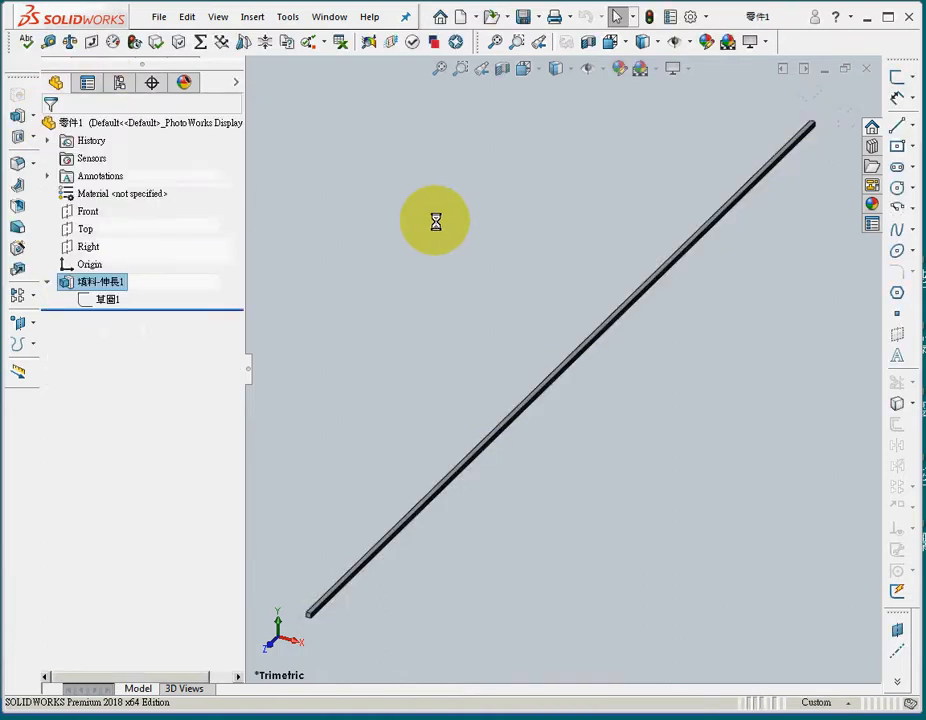
# Switch to midas NFX and start a new 3D project titled 003 with N, mm, J and sec units.
pyautogui.click(869, 17)
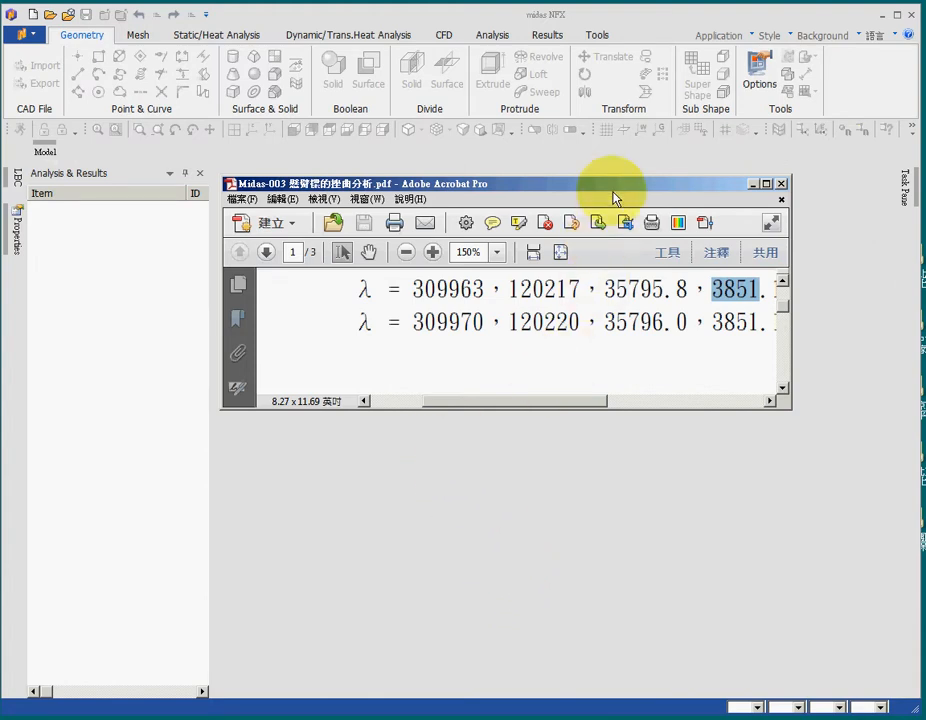
pyautogui.moveTo(613, 191); pyautogui.dragTo(630, 250)
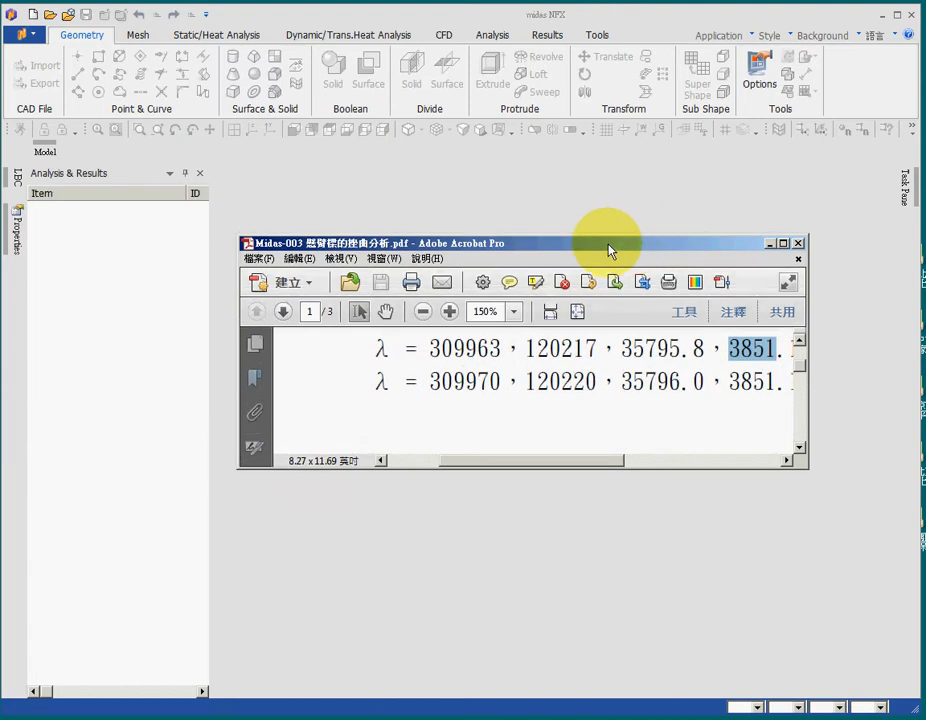
pyautogui.click(384, 18)
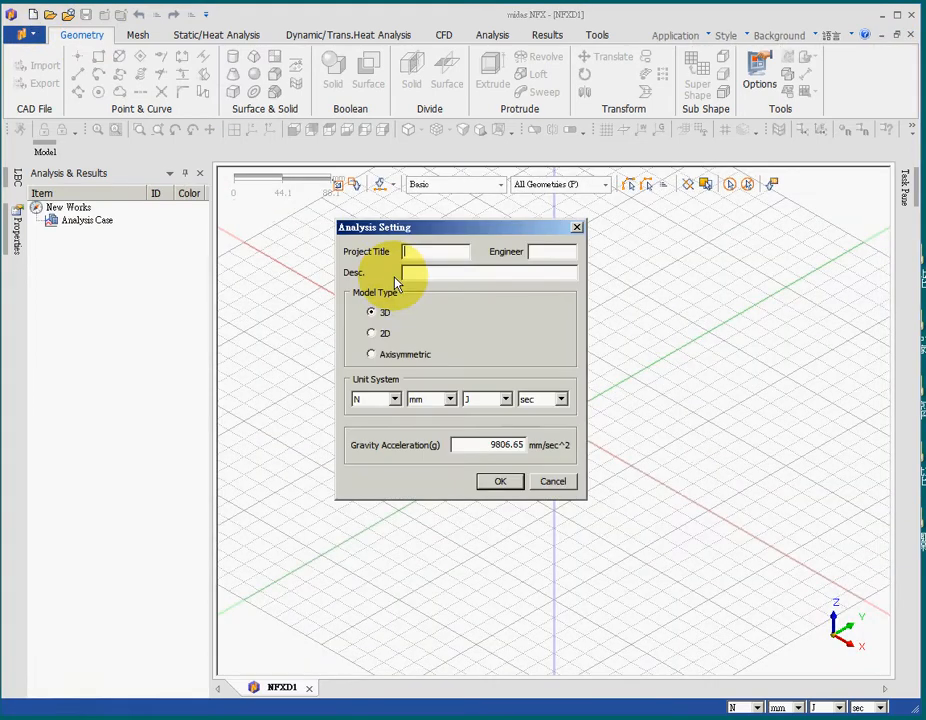
pyautogui.write('003')
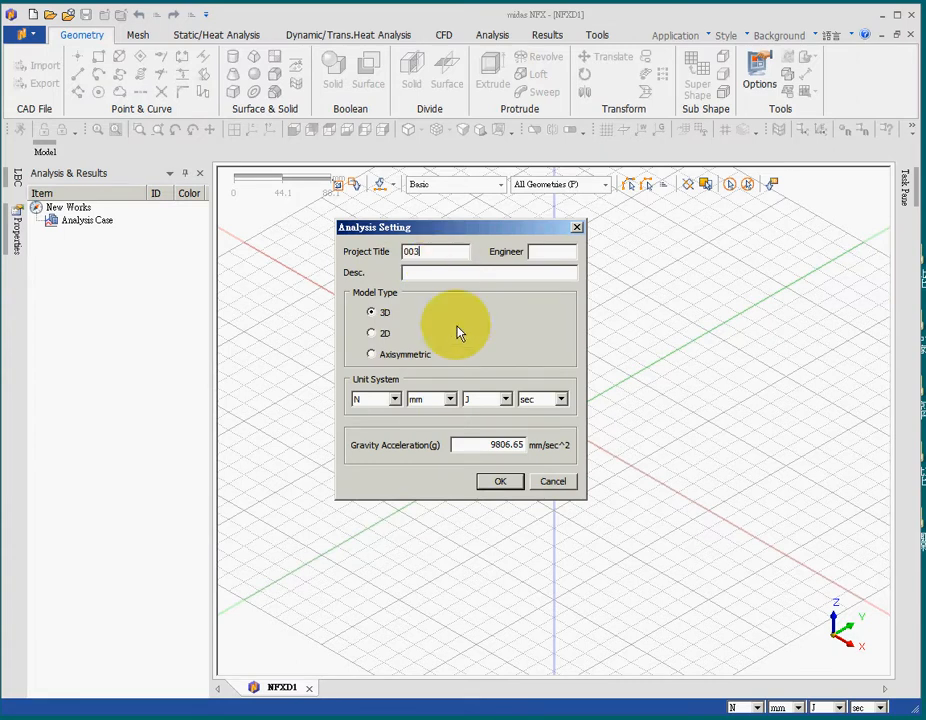
pyautogui.click(501, 483)
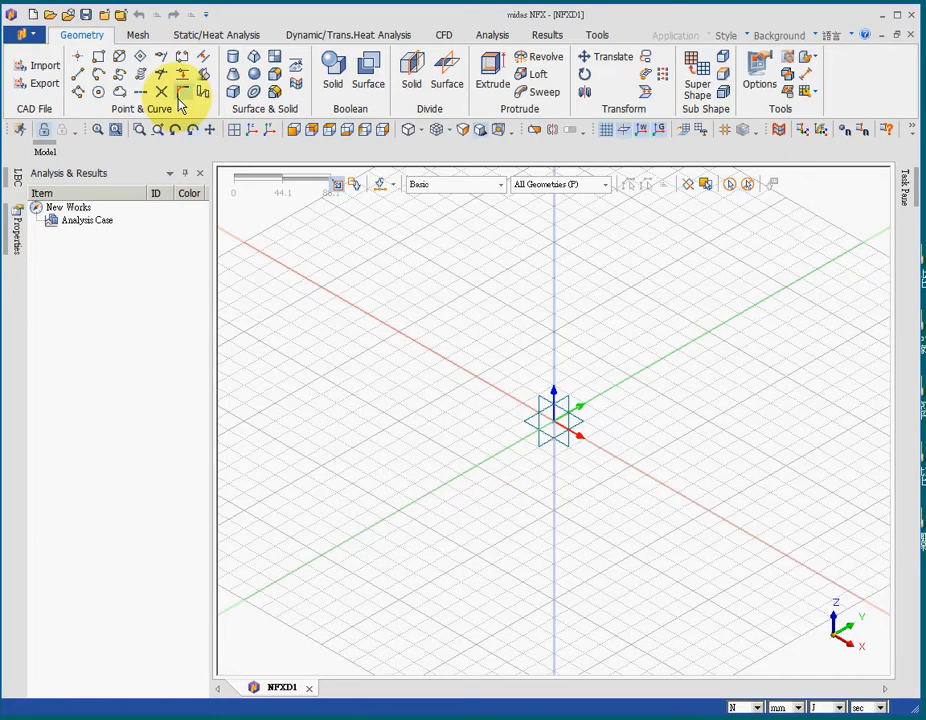
# Import the Parasolid file 003.x_t with millimetres as the length unit and hide the grid.
pyautogui.click(44, 70)
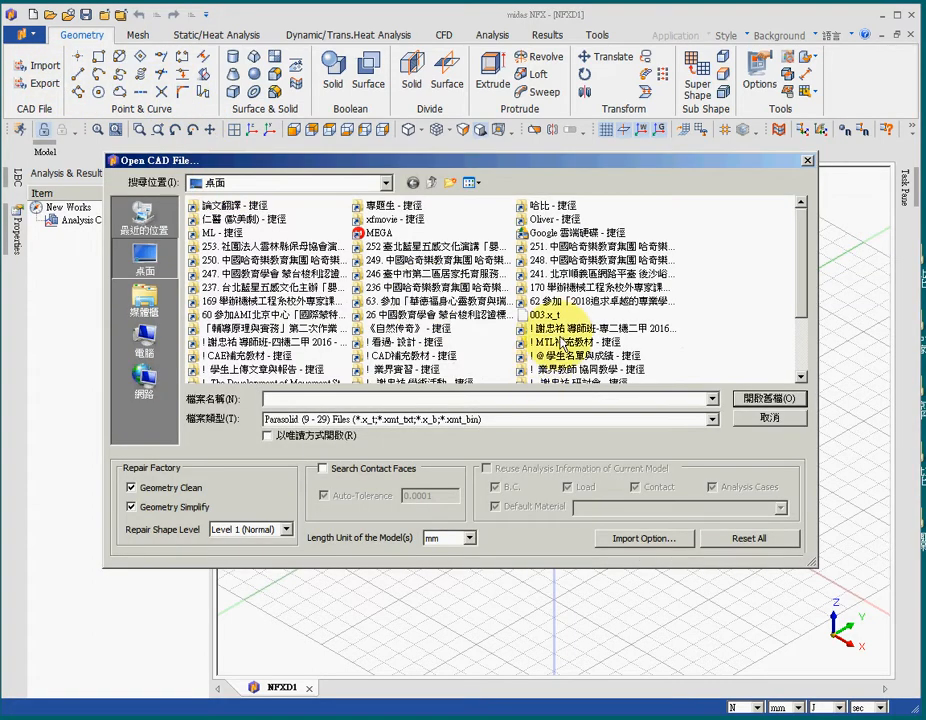
pyautogui.click(548, 316)
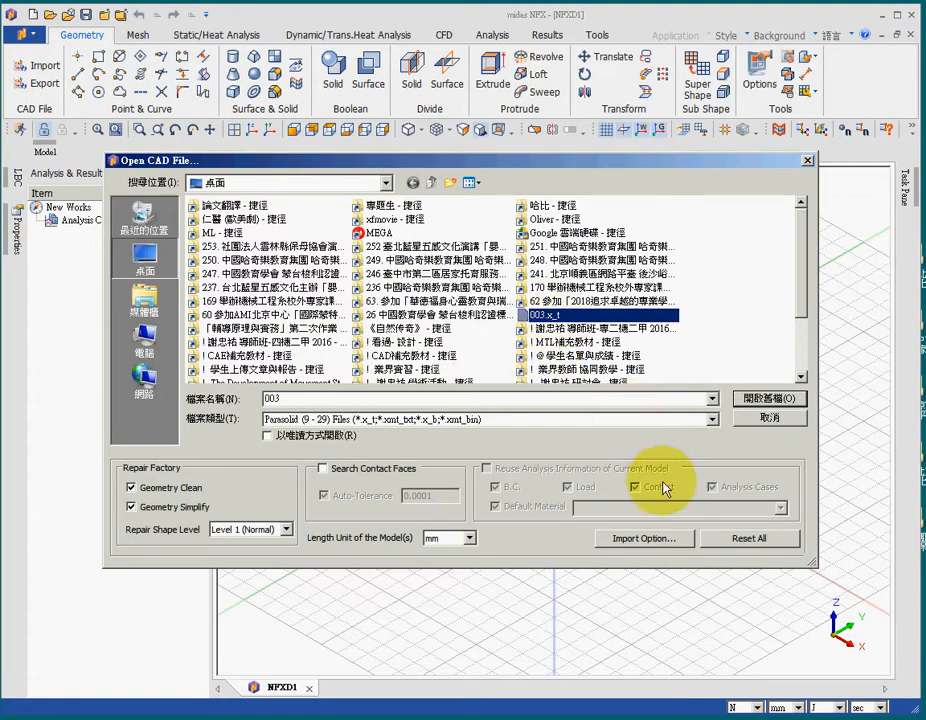
pyautogui.click(766, 398)
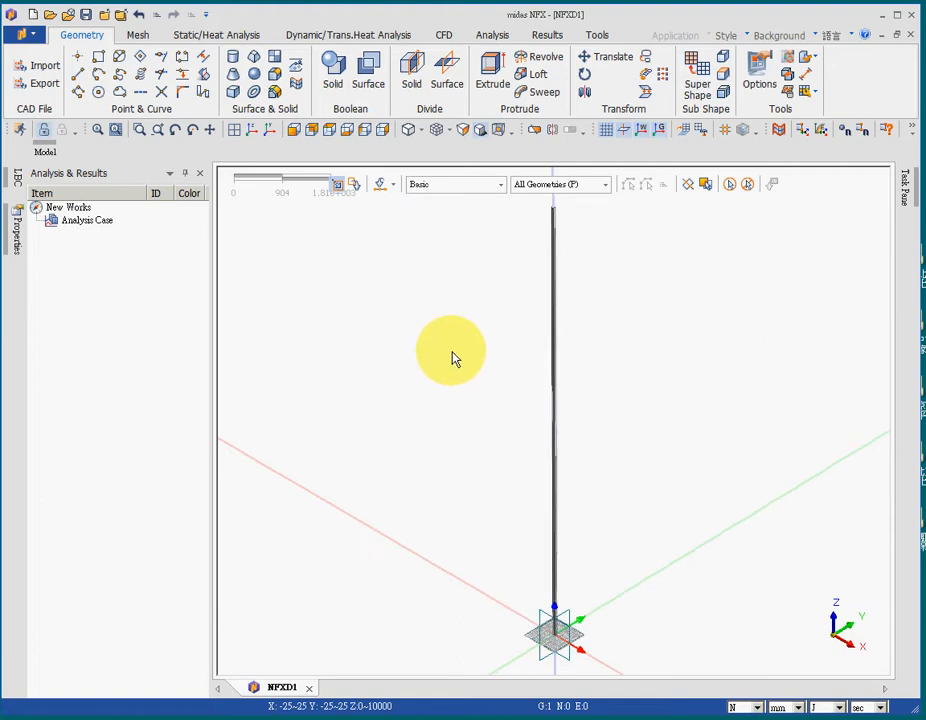
pyautogui.moveTo(453, 358); pyautogui.dragTo(378, 453, button='middle')
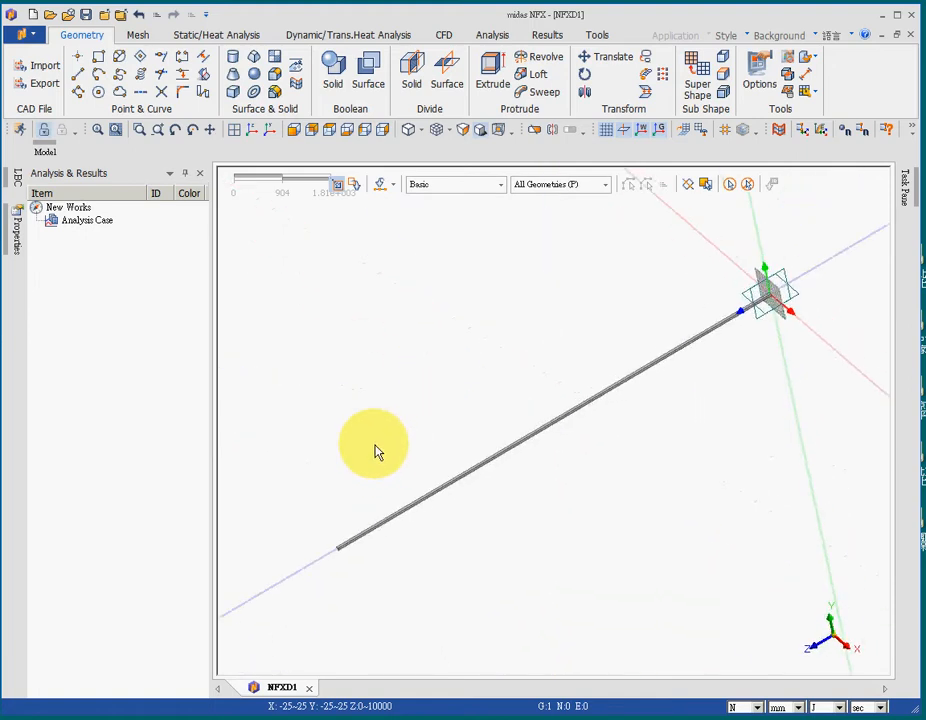
pyautogui.click(604, 131)
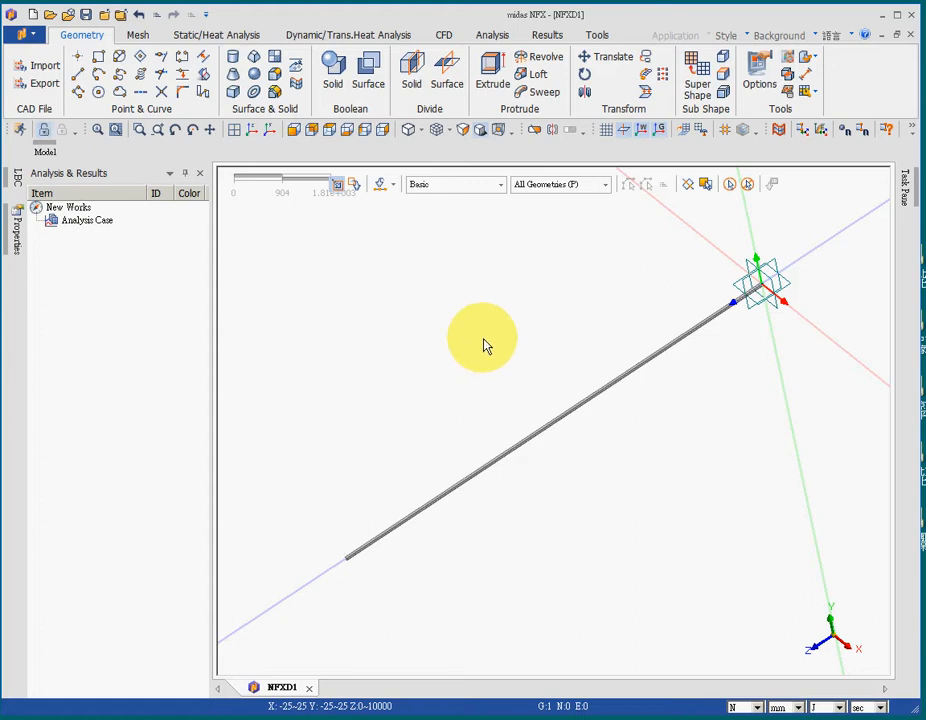
# Create an isotropic material for the bar from the AISI 1020 library entry.
pyautogui.click(138, 35)
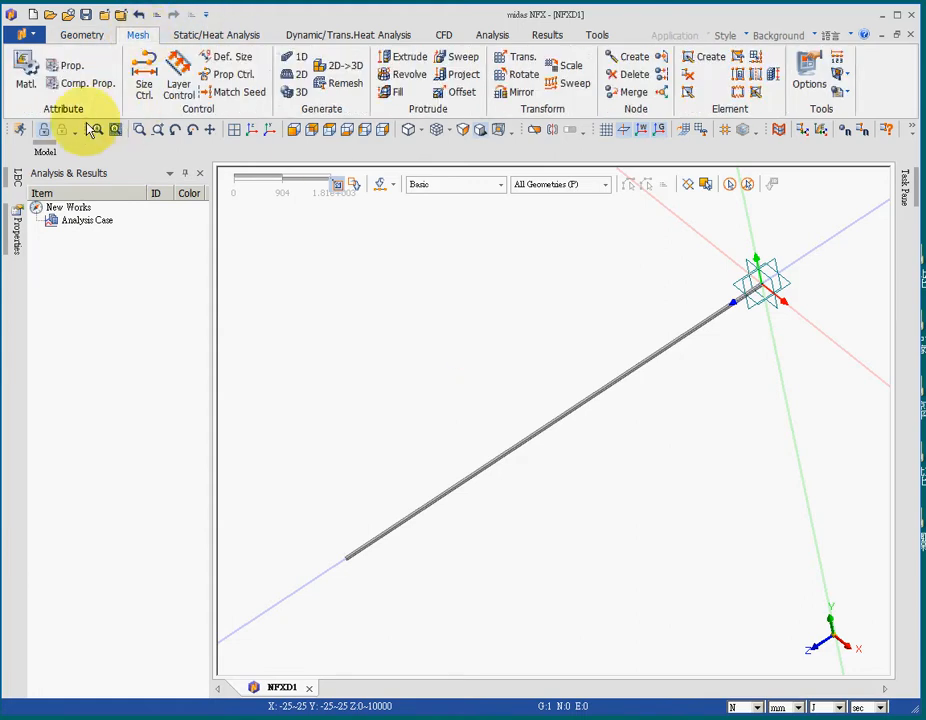
pyautogui.click(26, 74)
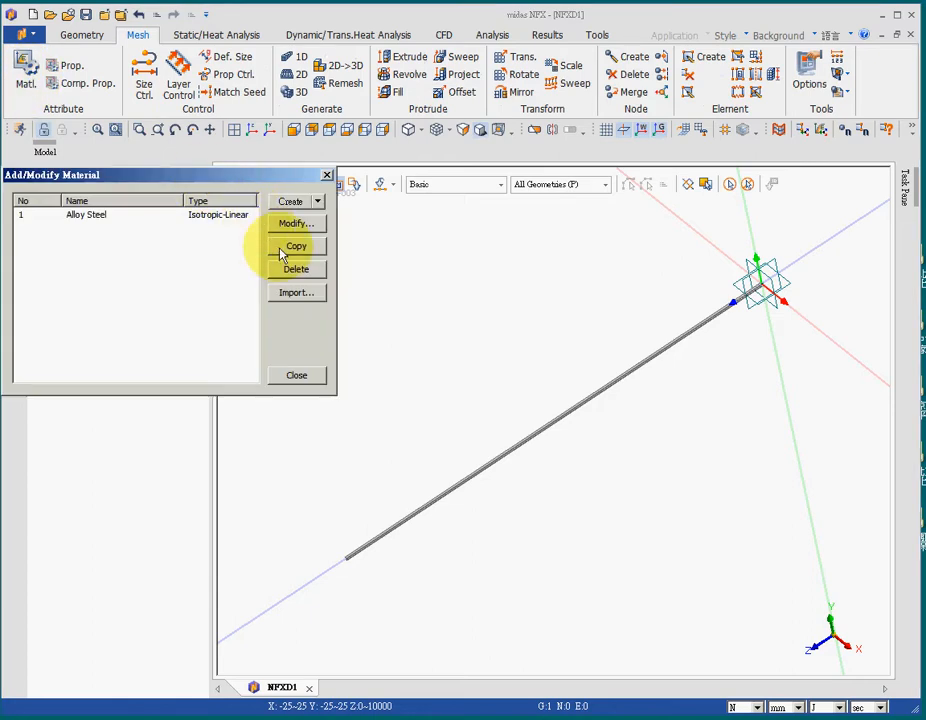
pyautogui.click(317, 201)
pyautogui.click(310, 220)
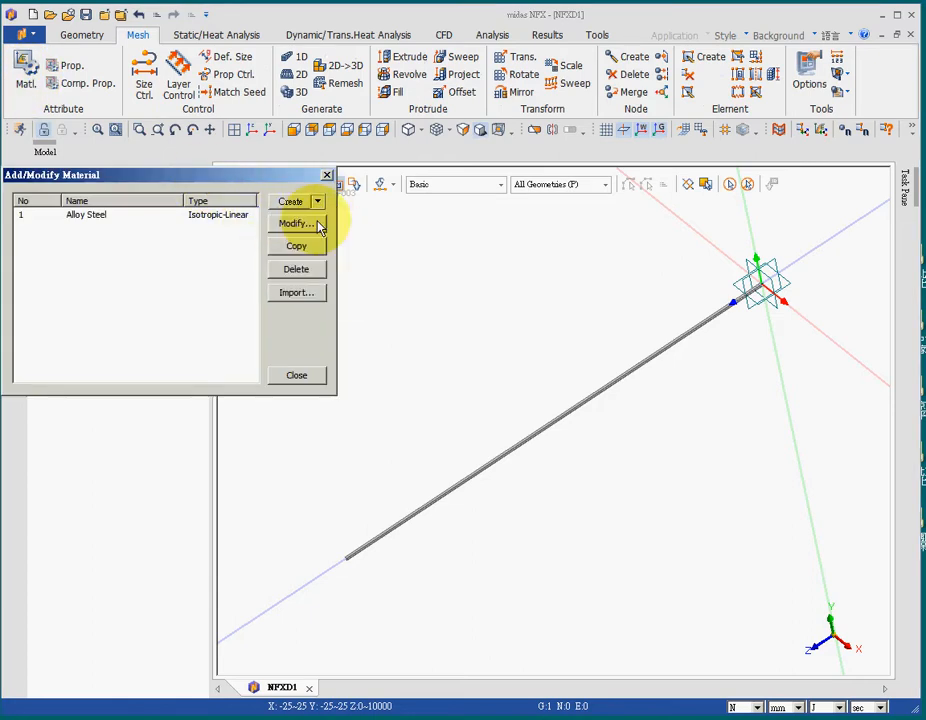
pyautogui.click(369, 253)
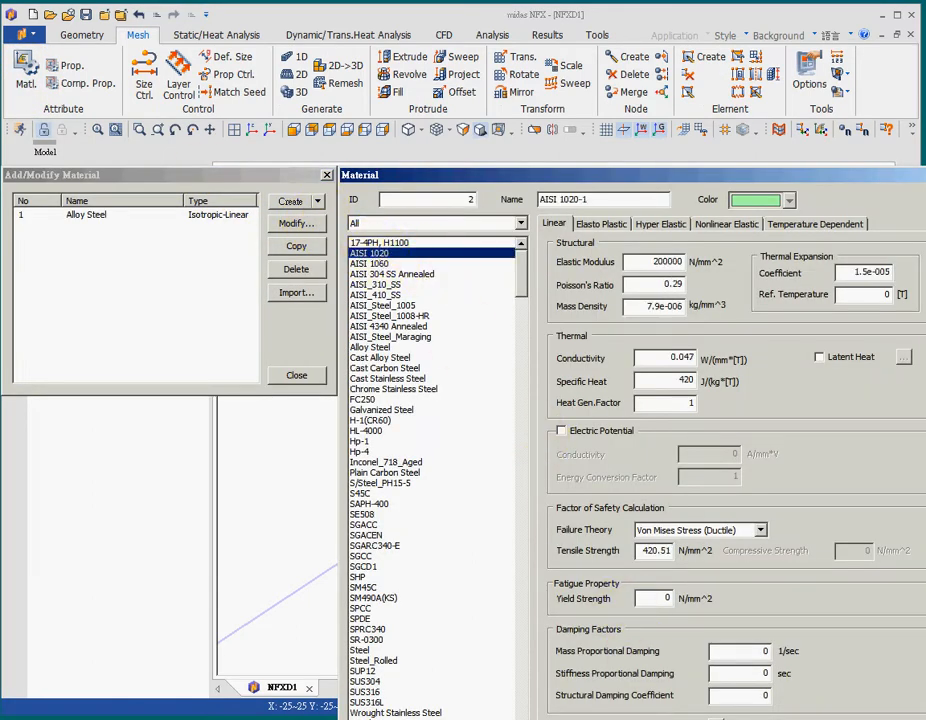
pyautogui.doubleClick(656, 285)
pyautogui.click(714, 716)
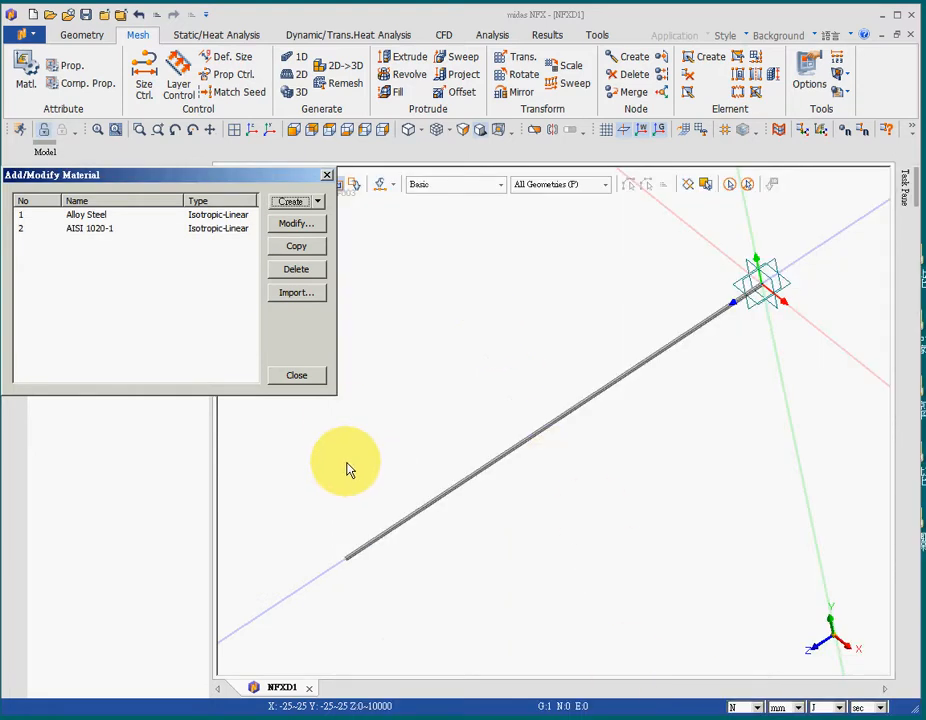
pyautogui.click(727, 716)
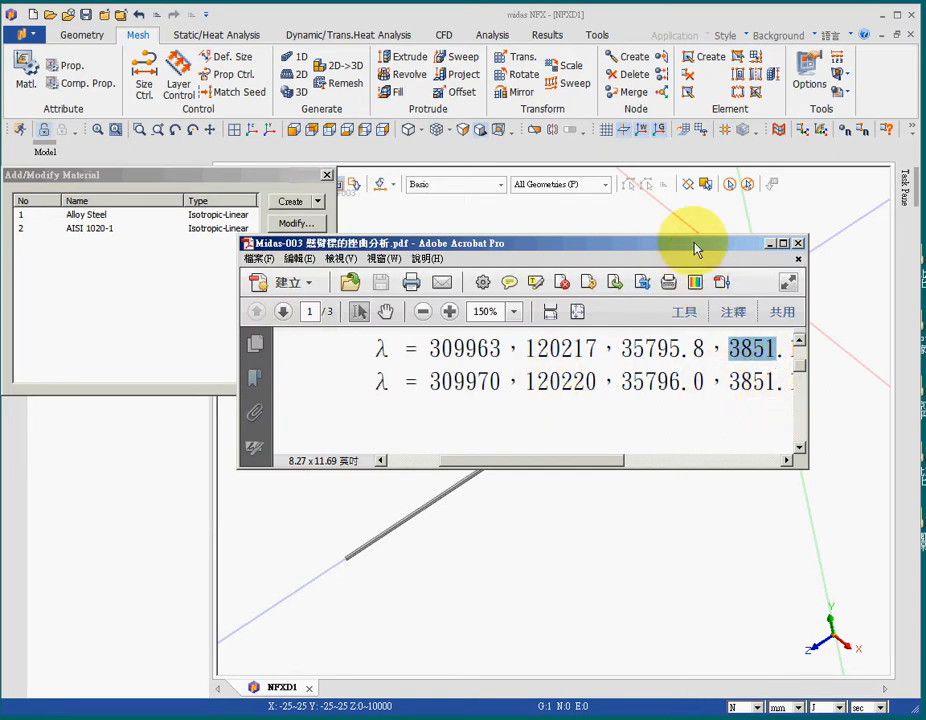
pyautogui.click(770, 244)
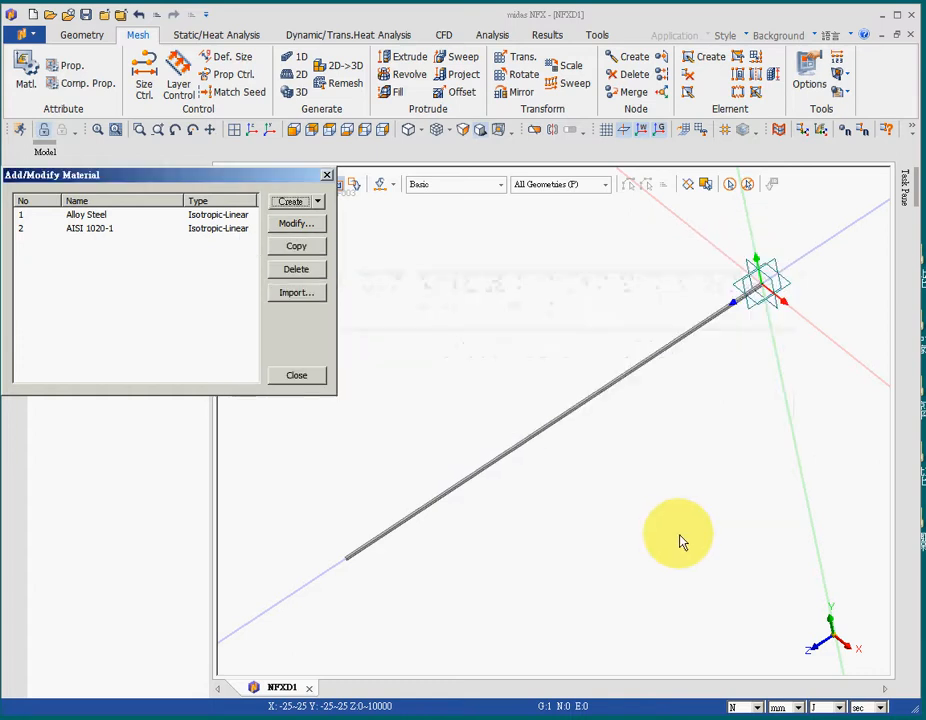
pyautogui.click(296, 376)
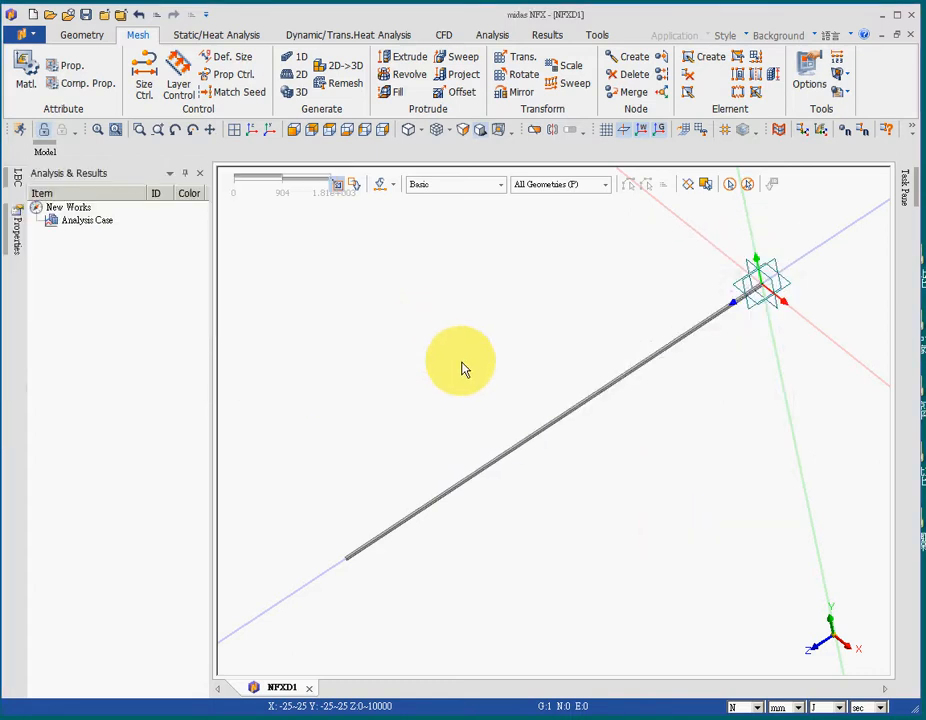
# Create a 3D solid property that uses the AISI 1020-1 material.
pyautogui.click(64, 65)
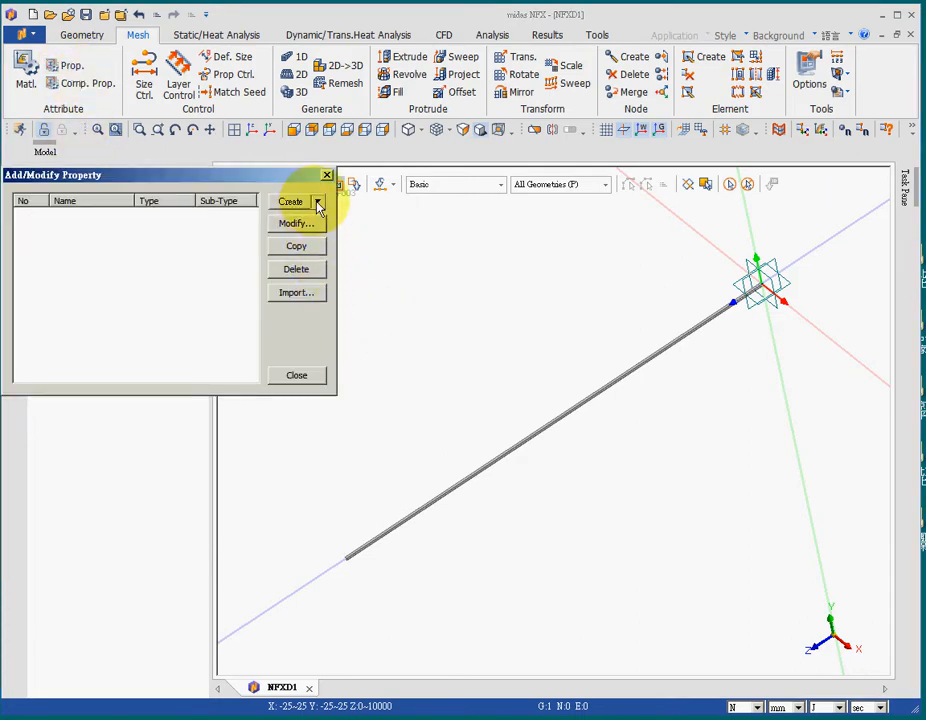
pyautogui.click(318, 203)
pyautogui.click(300, 248)
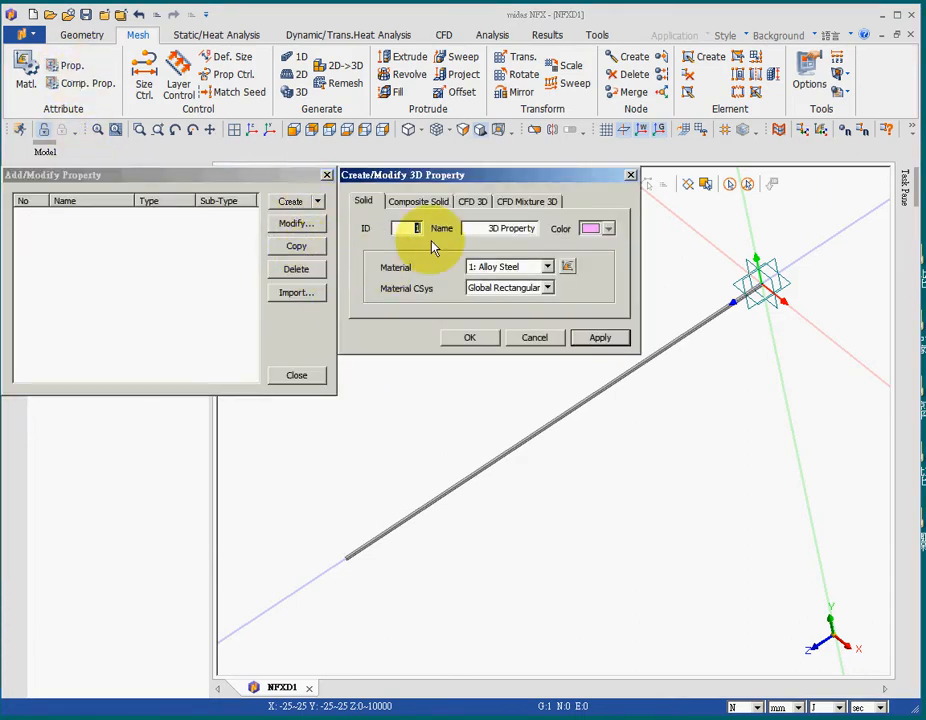
pyautogui.click(547, 268)
pyautogui.click(512, 290)
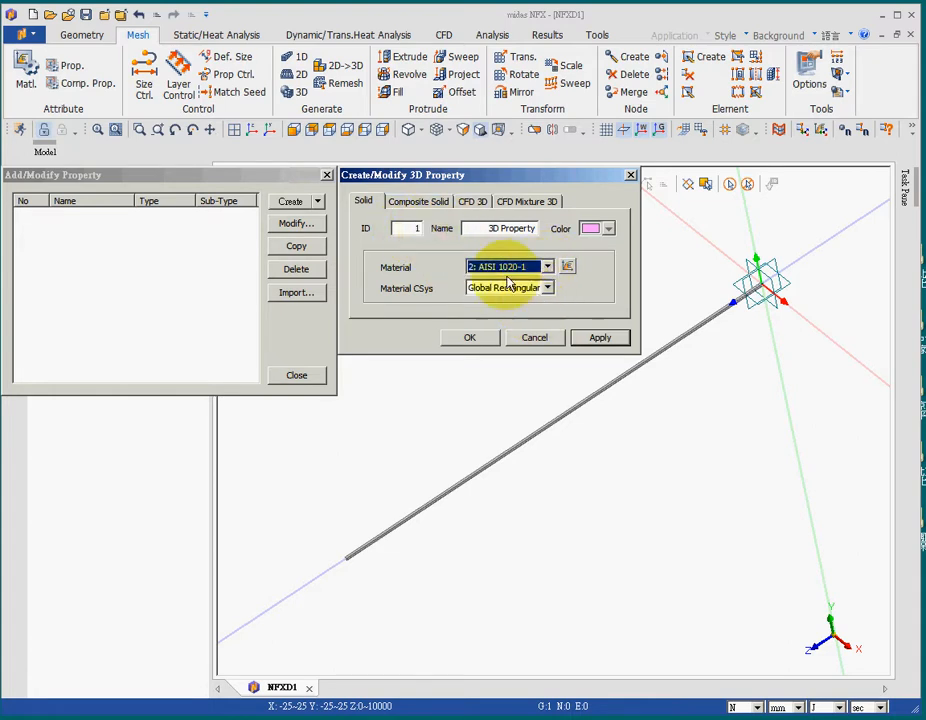
pyautogui.click(470, 339)
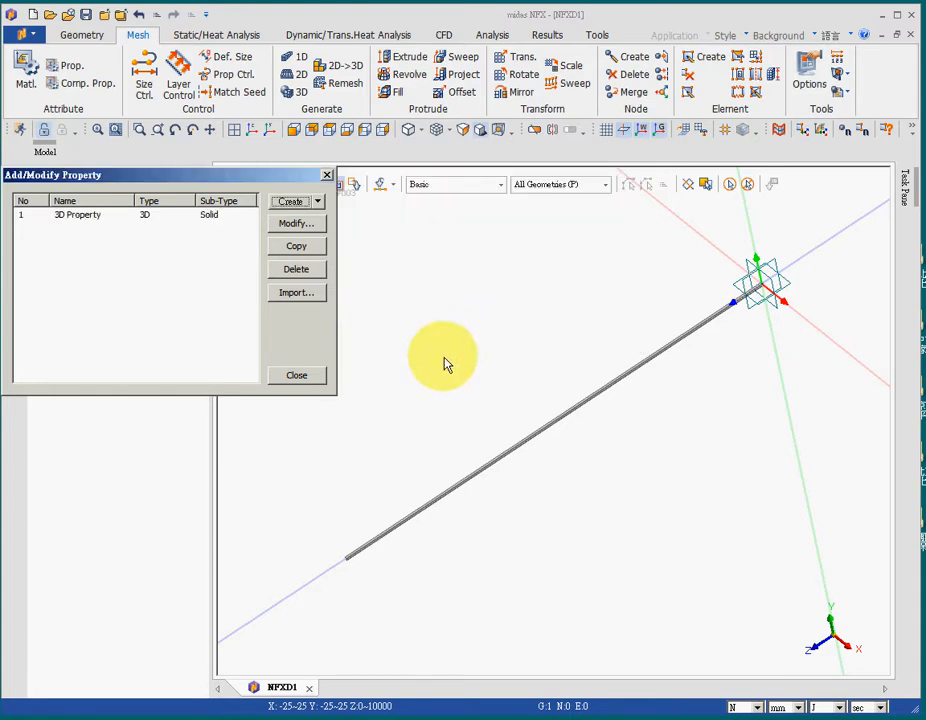
pyautogui.click(297, 376)
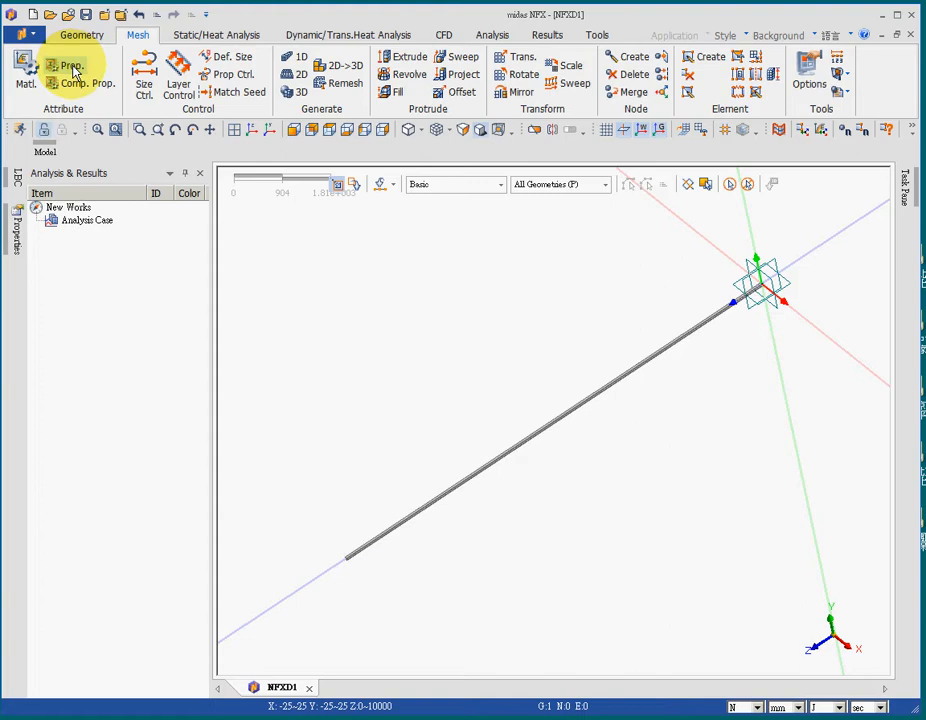
# Generate a solid mesh on the bar with an element size of 100 mm, using the 3D Property.
pyautogui.click(294, 94)
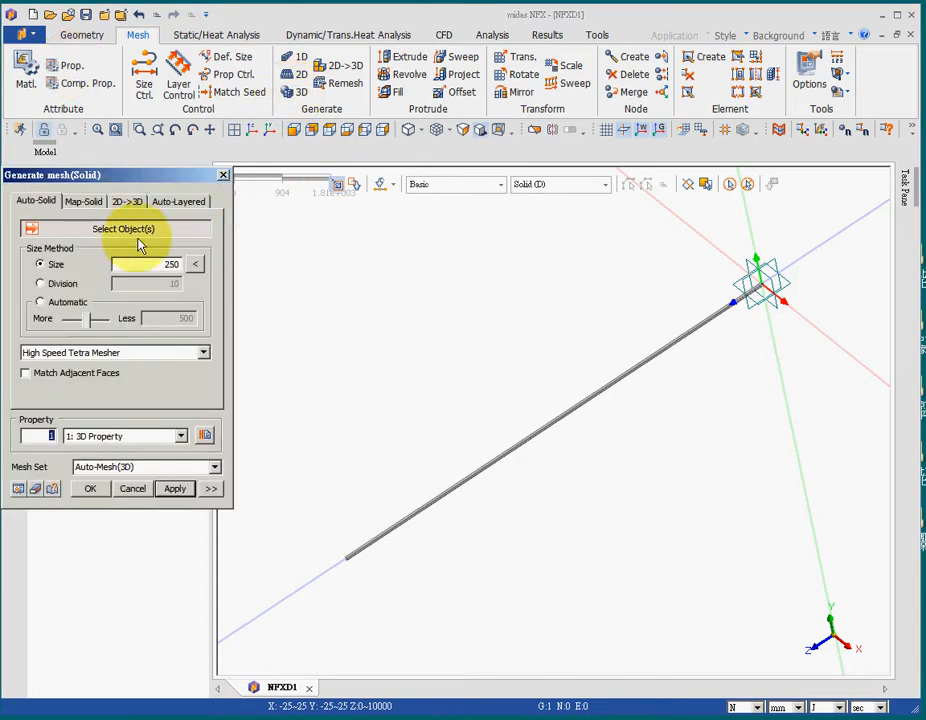
pyautogui.click(507, 454)
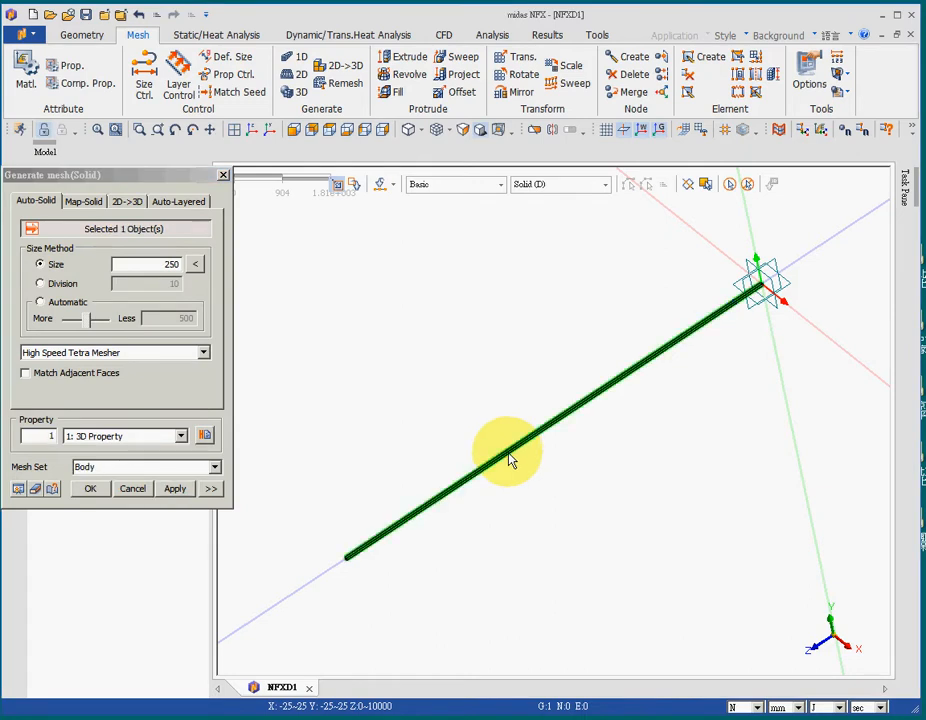
pyautogui.moveTo(160, 268); pyautogui.dragTo(222, 270)
pyautogui.write('1')
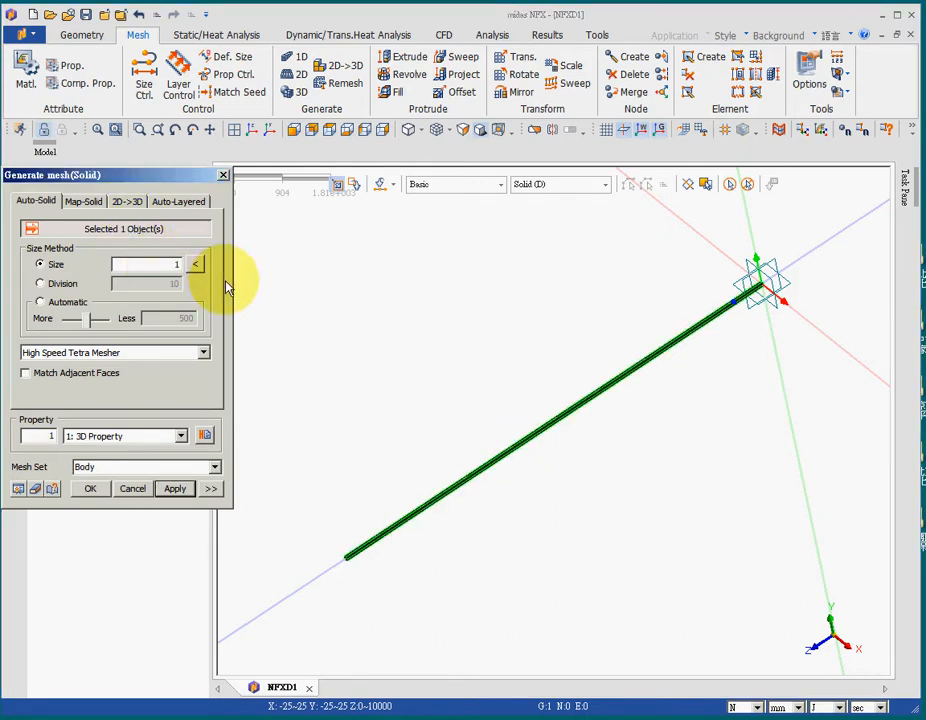
pyautogui.write('00')
pyautogui.click(90, 488)
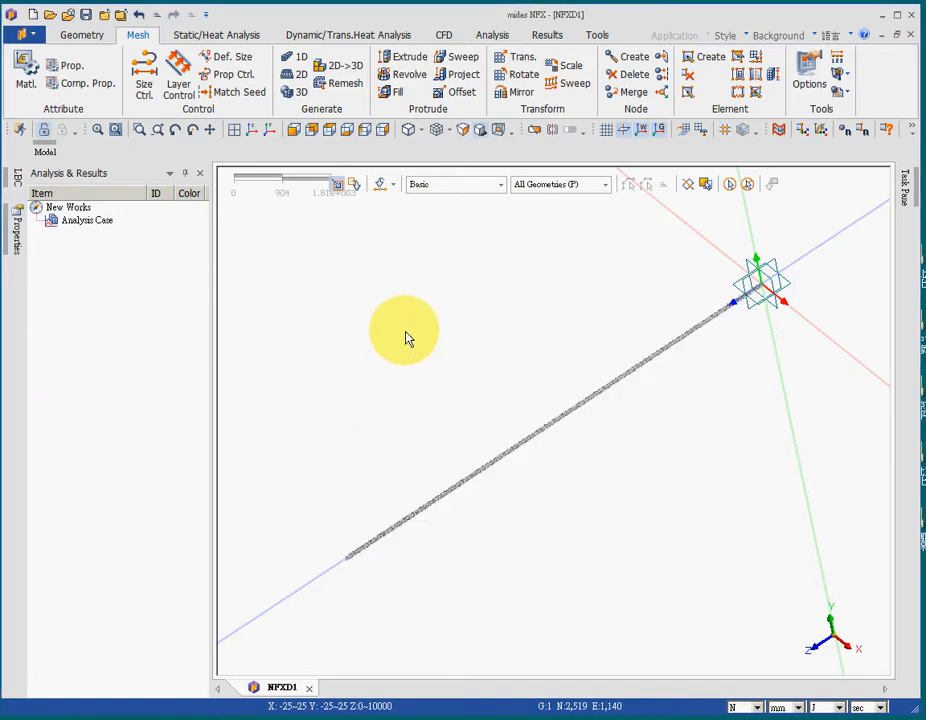
pyautogui.click(448, 131)
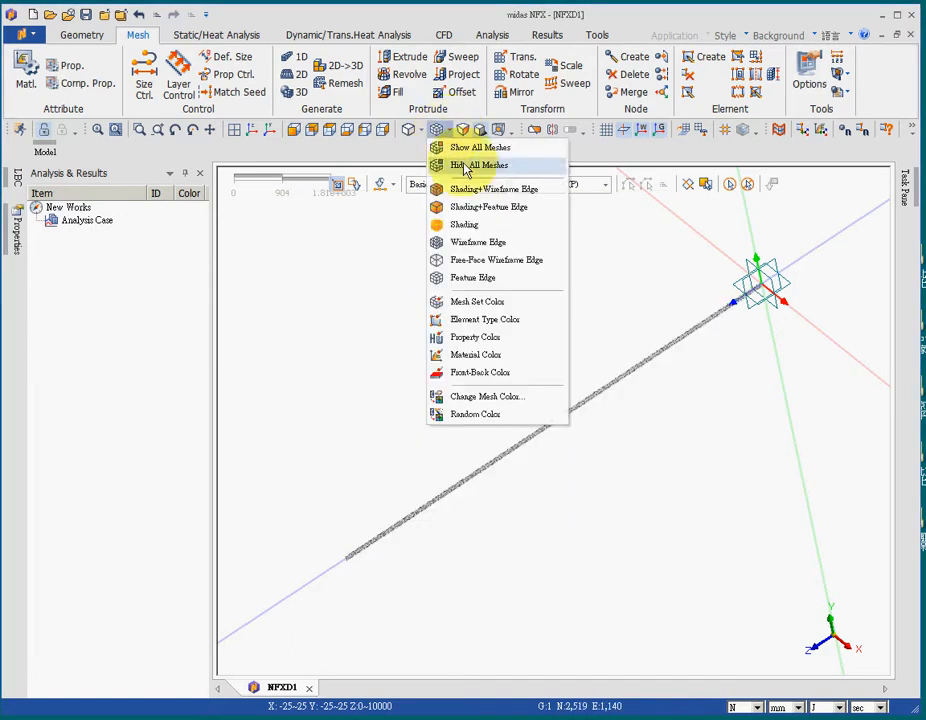
pyautogui.click(341, 331)
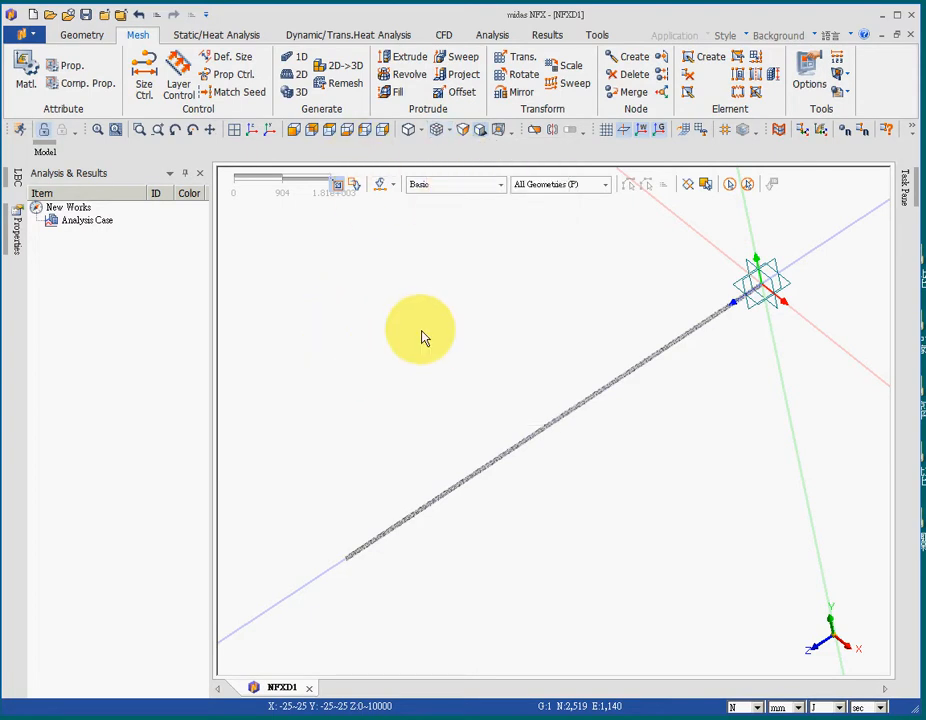
# Apply a fixed constraint to the bar's end face at the coordinate origin, storing it in Boundary Set-1.
pyautogui.click(205, 34)
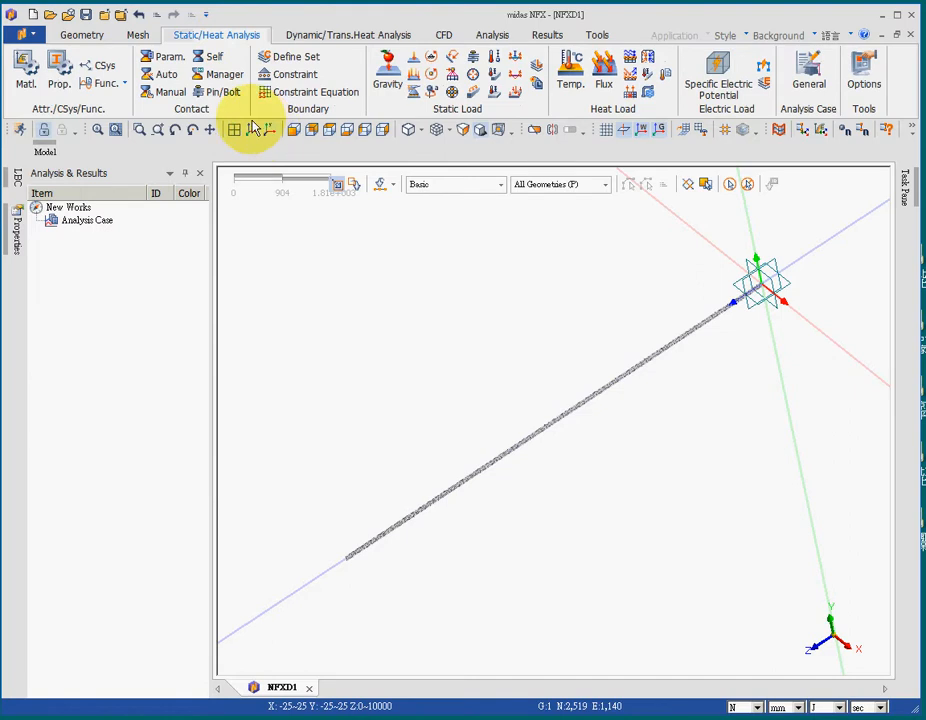
pyautogui.click(293, 84)
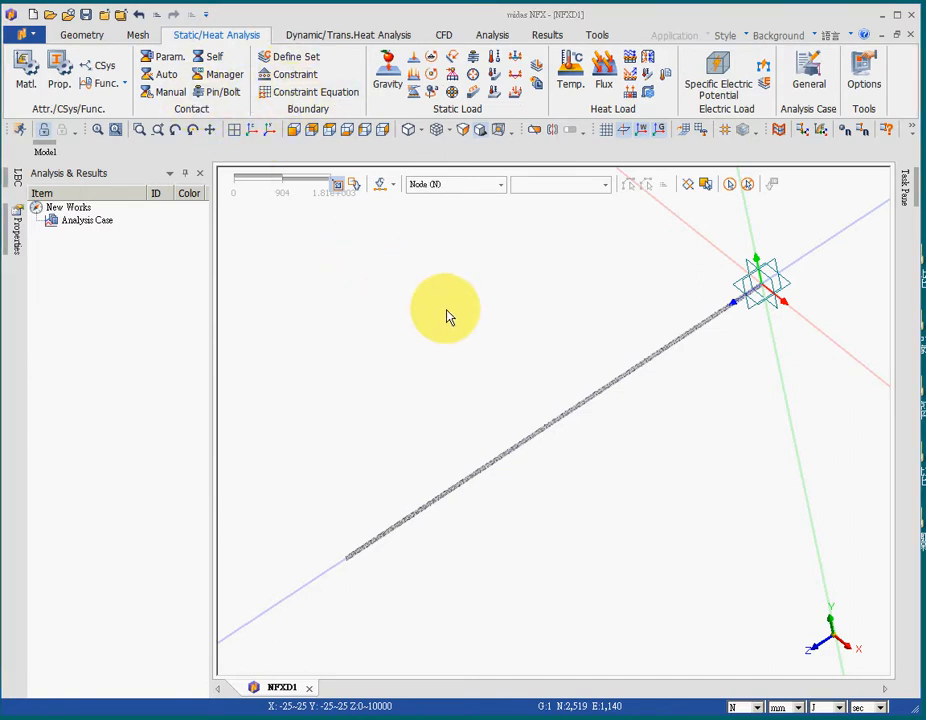
pyautogui.moveTo(622, 310); pyautogui.dragTo(522, 385, button='middle')
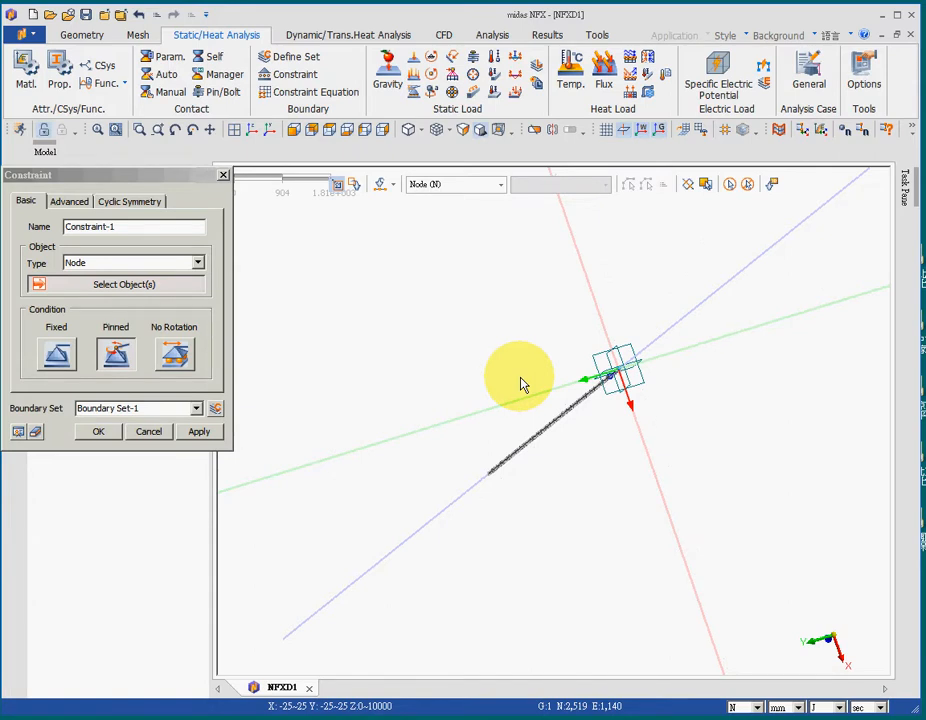
pyautogui.moveTo(522, 385); pyautogui.dragTo(506, 374, button='middle')
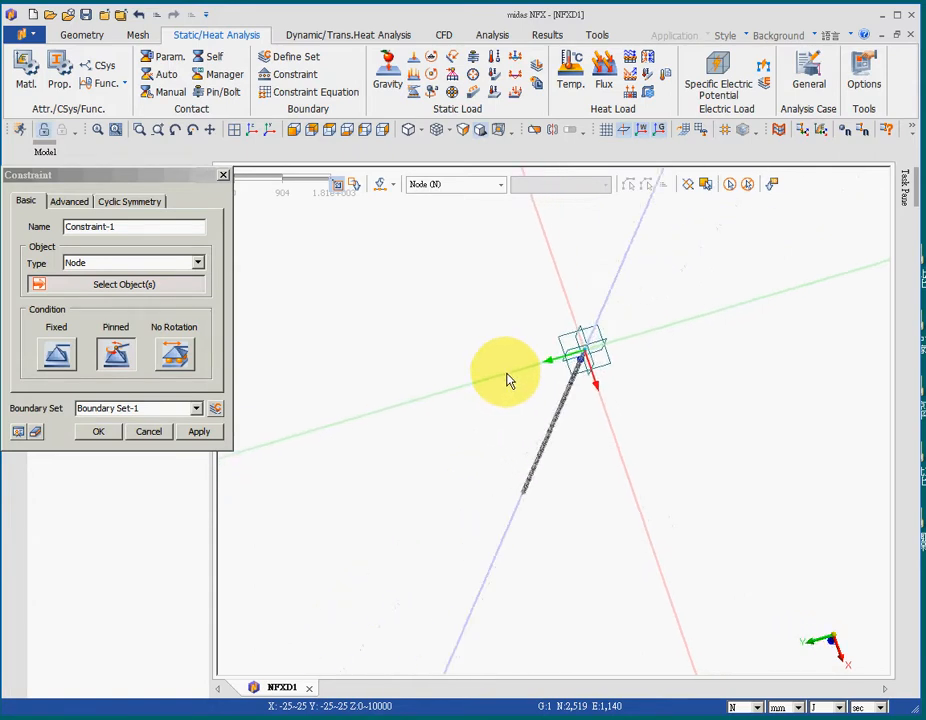
pyautogui.click(99, 132)
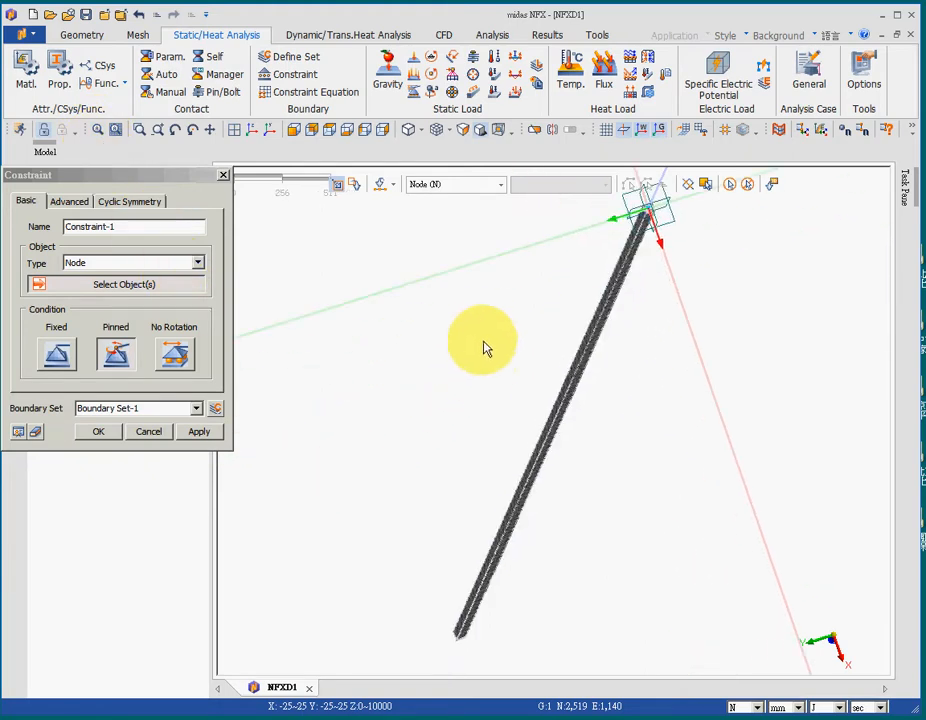
pyautogui.moveTo(484, 348); pyautogui.dragTo(477, 355, button='middle')
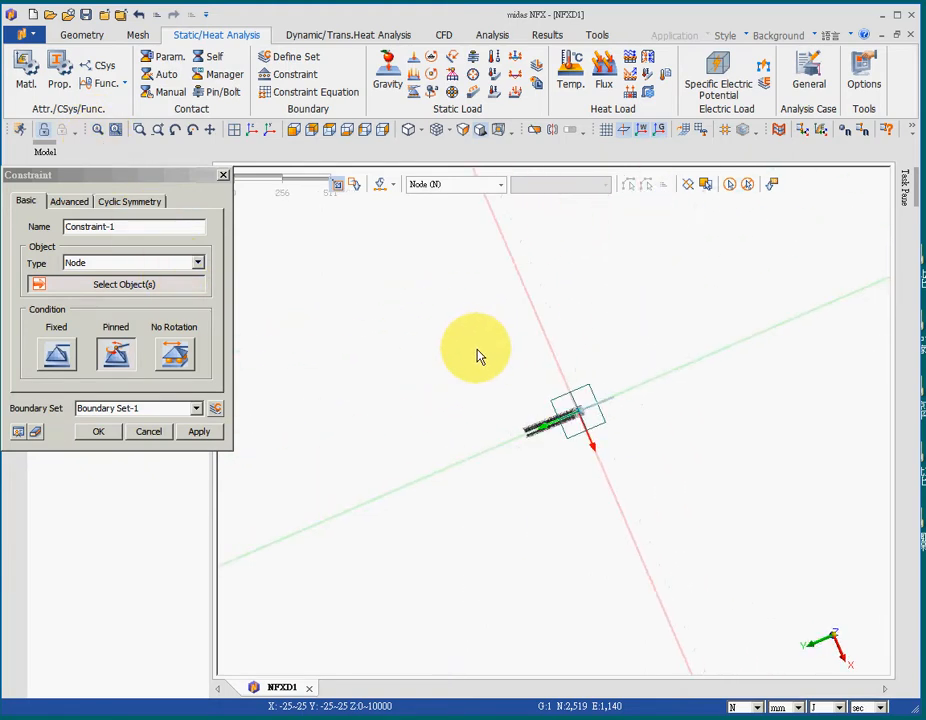
pyautogui.click(95, 130)
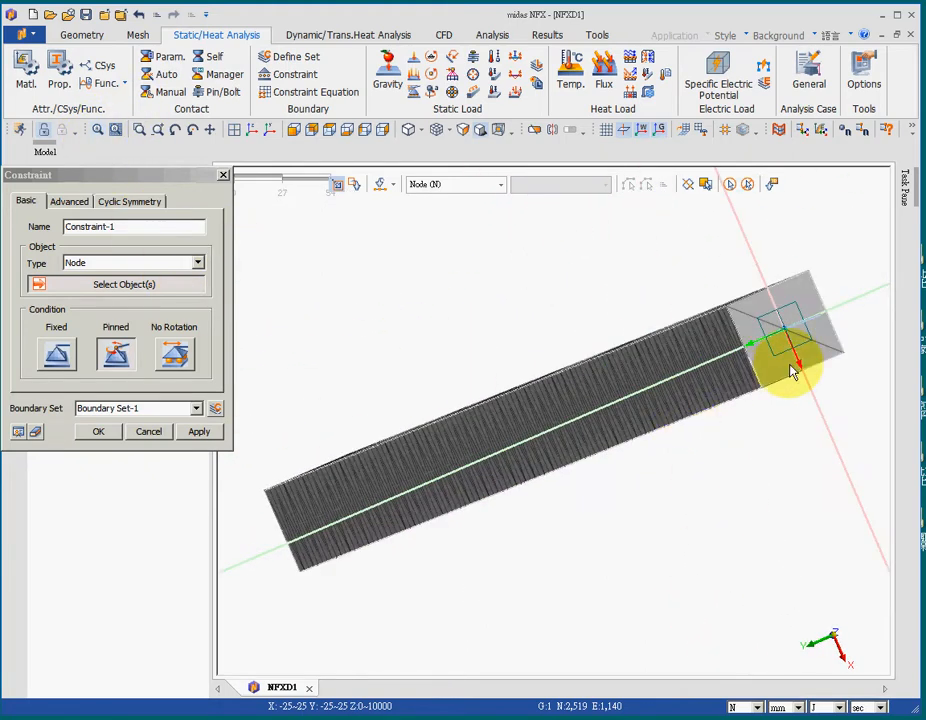
pyautogui.click(92, 265)
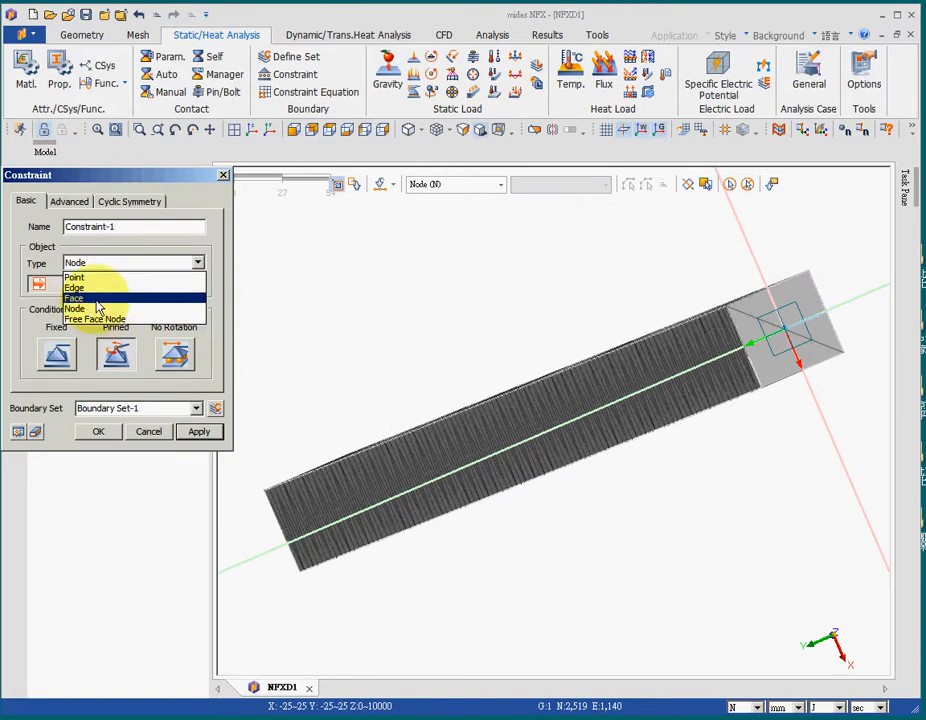
pyautogui.click(97, 300)
pyautogui.click(816, 346)
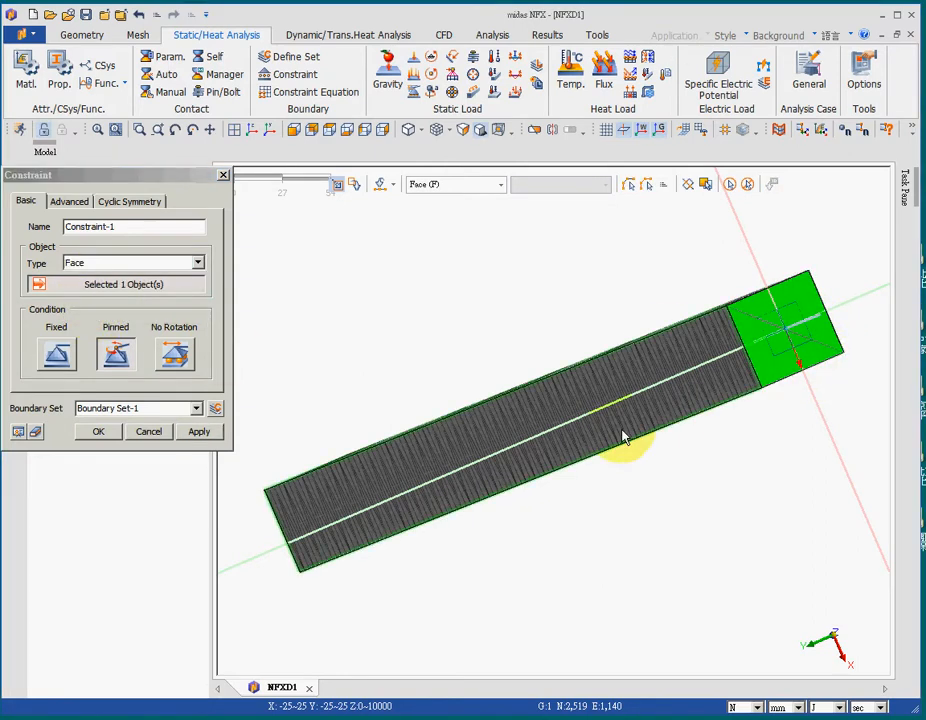
pyautogui.click(55, 355)
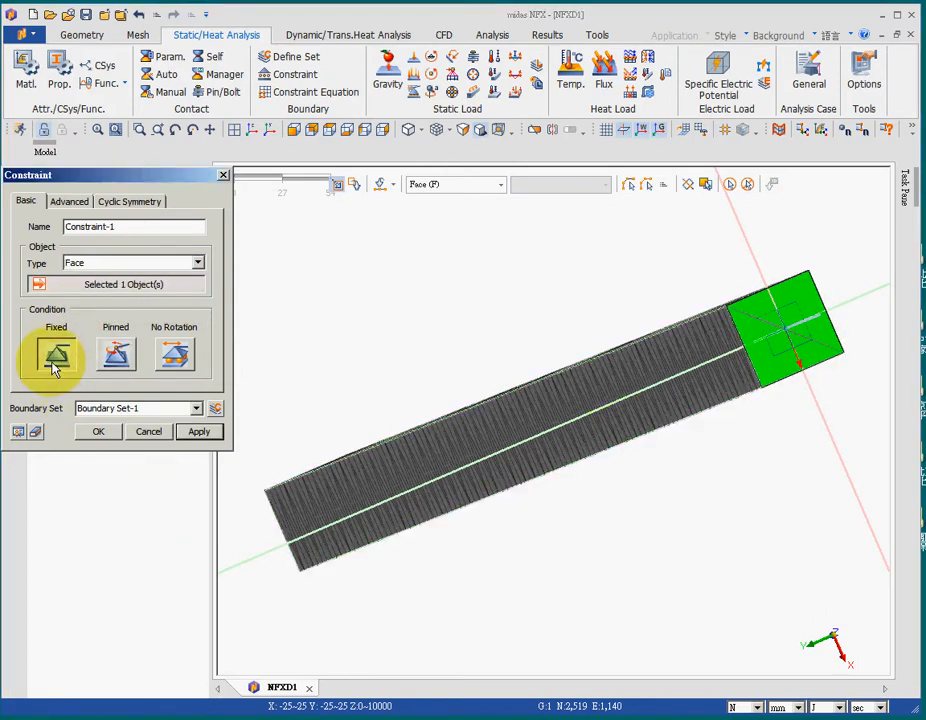
pyautogui.click(97, 431)
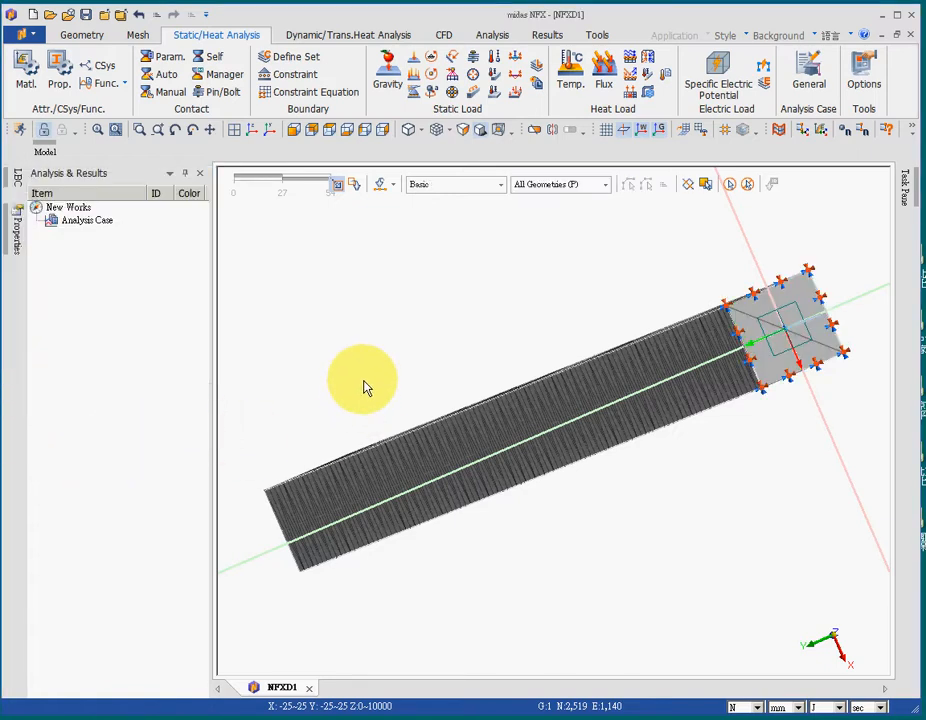
# Start a force load as a total force on the bar's free end face, opposite the constrained end.
pyautogui.moveTo(364, 381); pyautogui.dragTo(624, 442, button='middle')
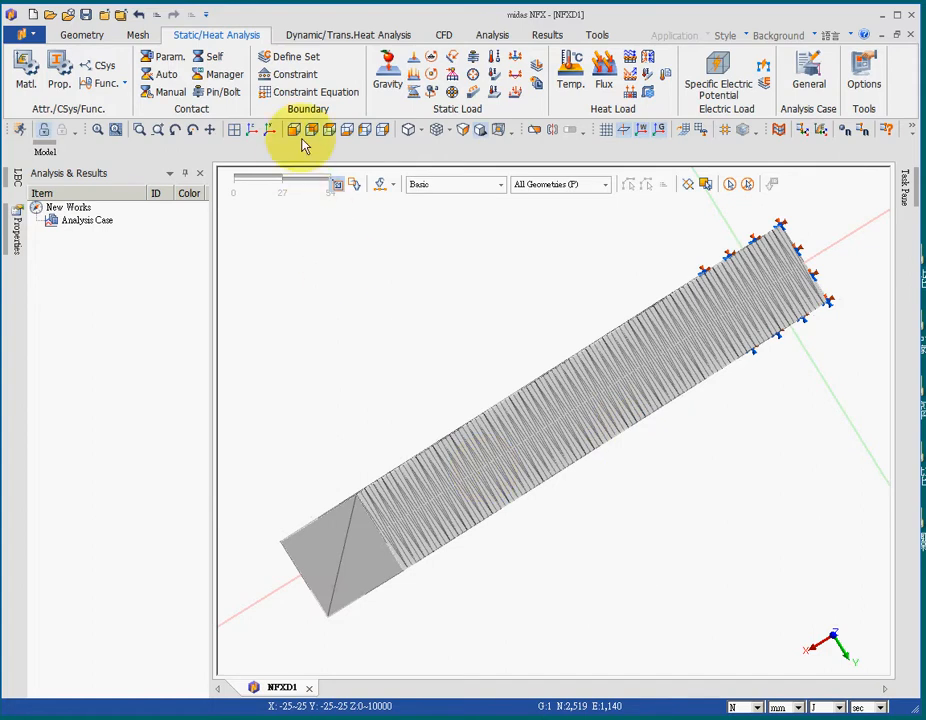
pyautogui.click(414, 64)
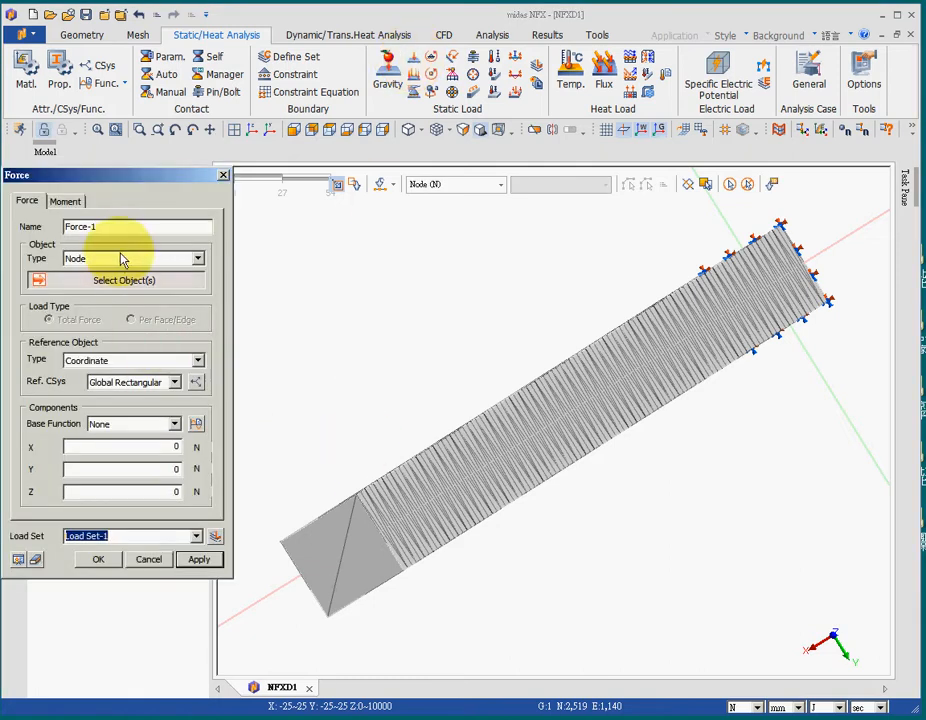
pyautogui.click(122, 259)
pyautogui.click(110, 294)
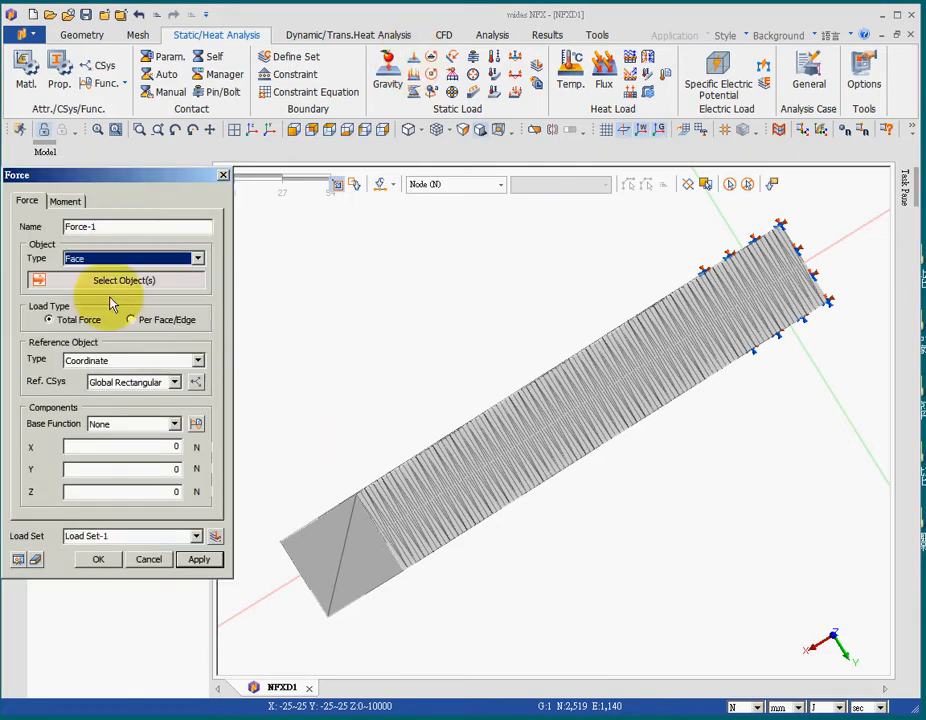
pyautogui.click(332, 568)
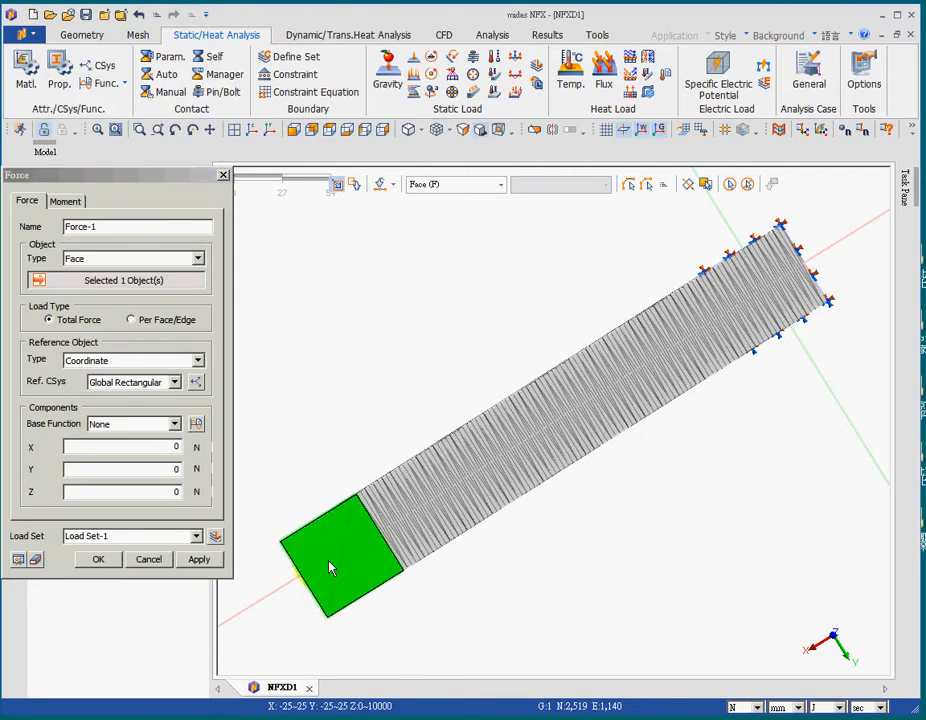
pyautogui.click(314, 396)
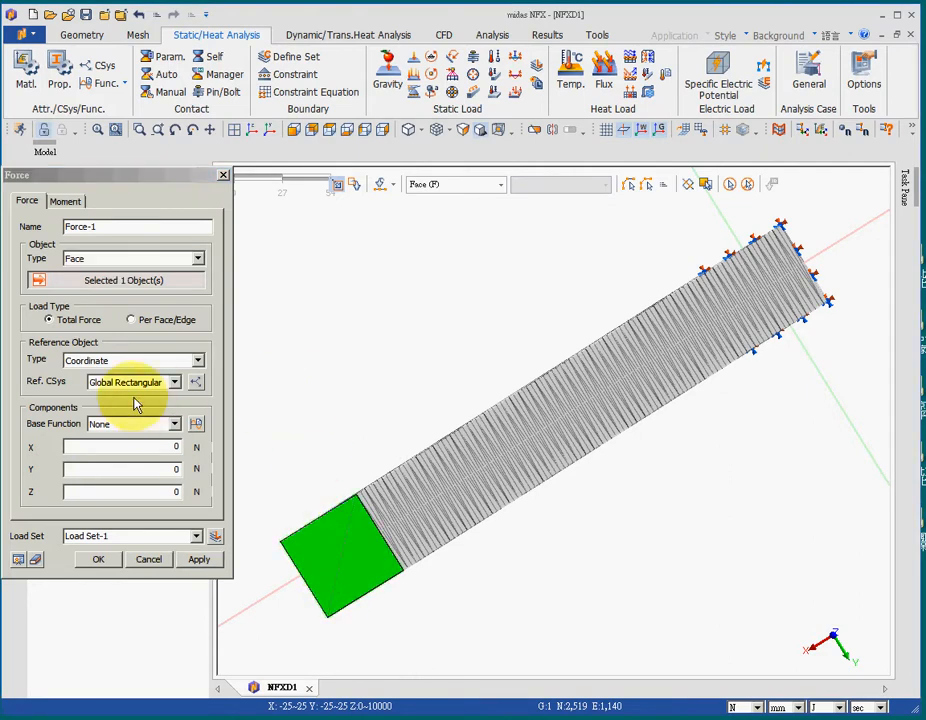
# Set the force's reference object type to Edge and select a lengthwise edge of the bar as its direction.
pyautogui.click(143, 362)
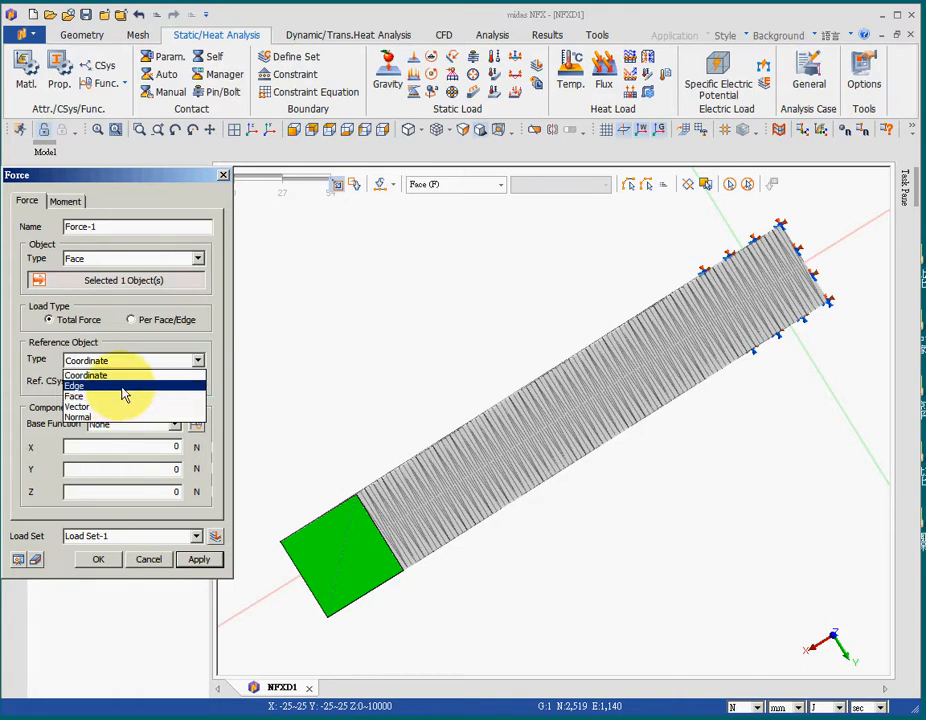
pyautogui.click(123, 386)
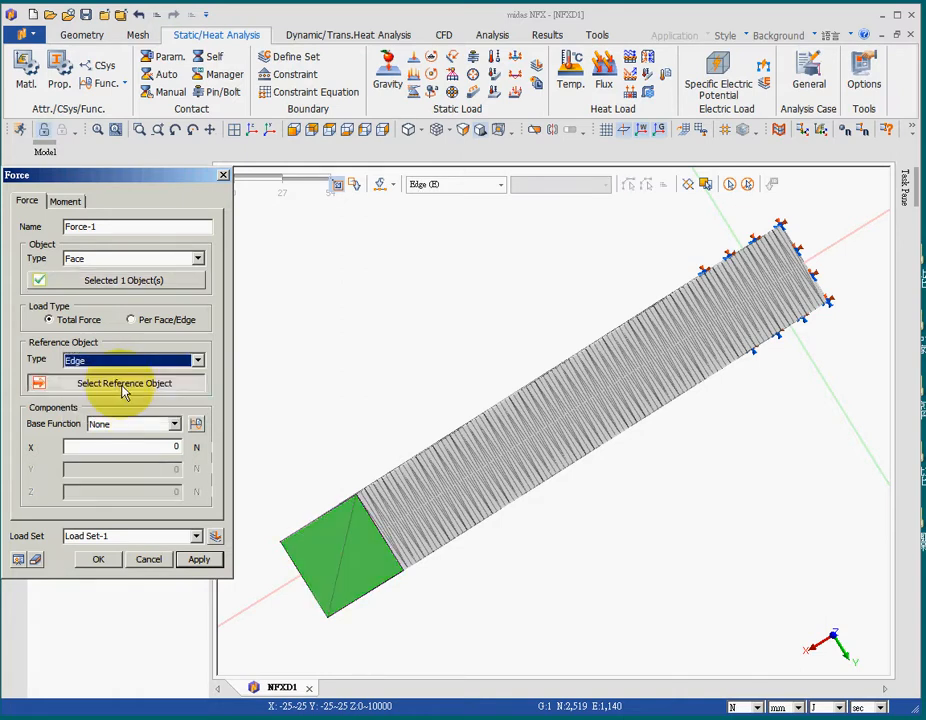
pyautogui.click(418, 463)
pyautogui.scroll(5, 466, 362)
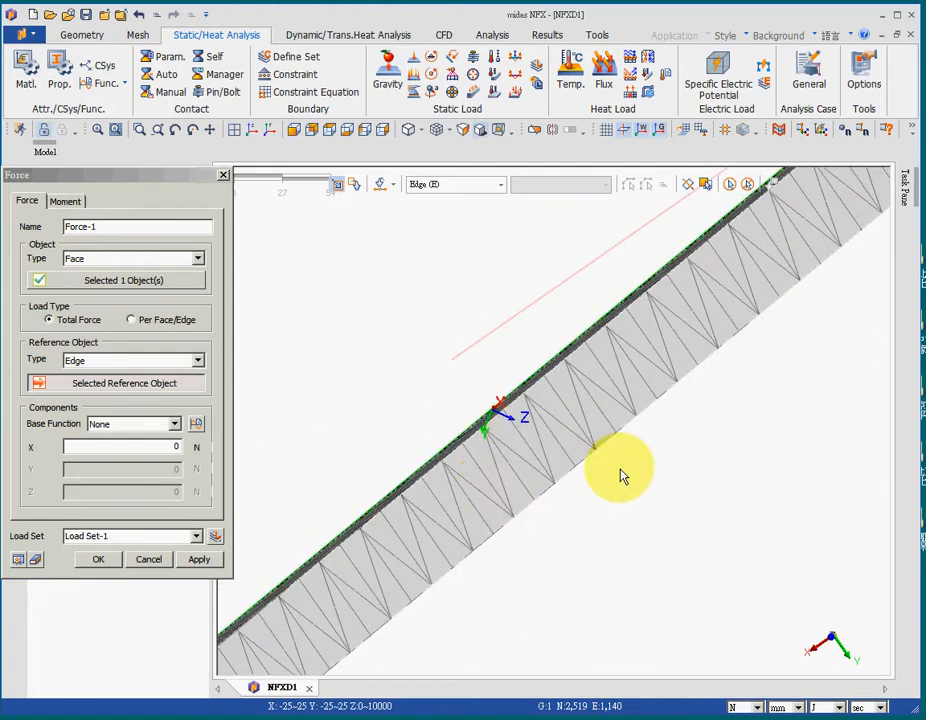
pyautogui.scroll(5, 610, 478)
pyautogui.moveTo(580, 535); pyautogui.dragTo(641, 487, button='middle')
pyautogui.moveTo(650, 483)
pyautogui.mouseDown(button='middle')
pyautogui.moveTo(657, 469)
pyautogui.moveTo(647, 497)
pyautogui.moveTo(641, 492)
pyautogui.mouseUp(button='middle')
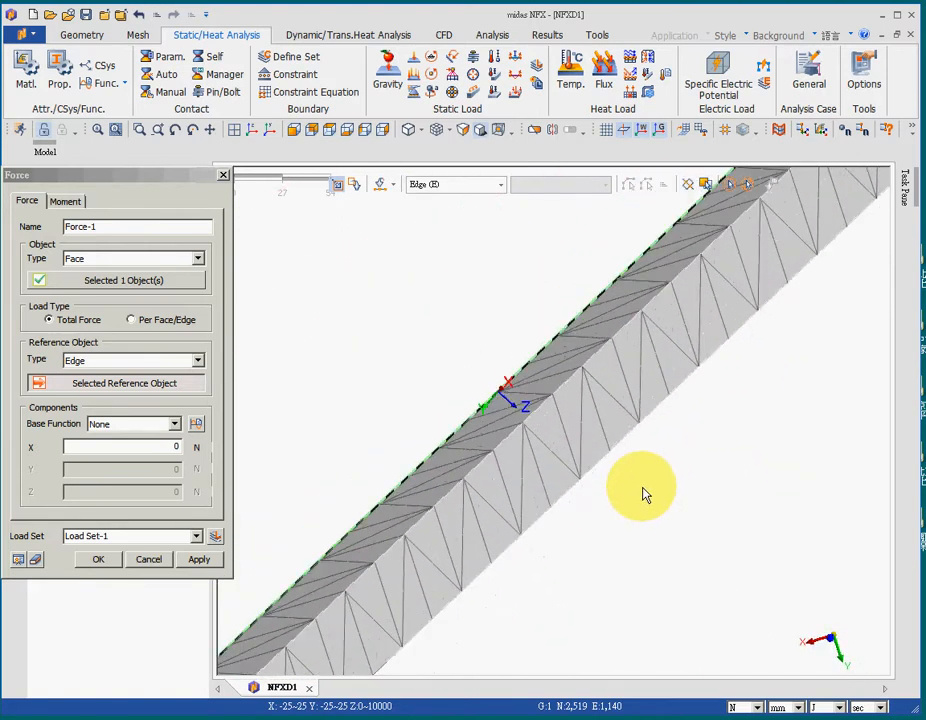
# Set the force's X component along the reference edge to 1 N and create the load in Load Set-1.
pyautogui.moveTo(121, 449); pyautogui.dragTo(192, 456)
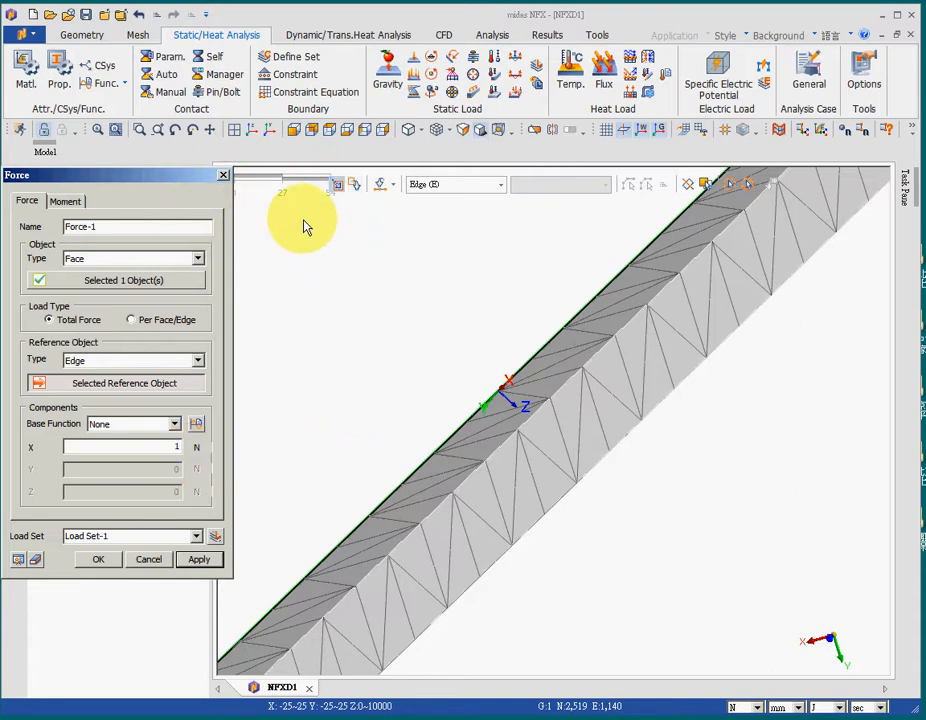
pyautogui.click(512, 382)
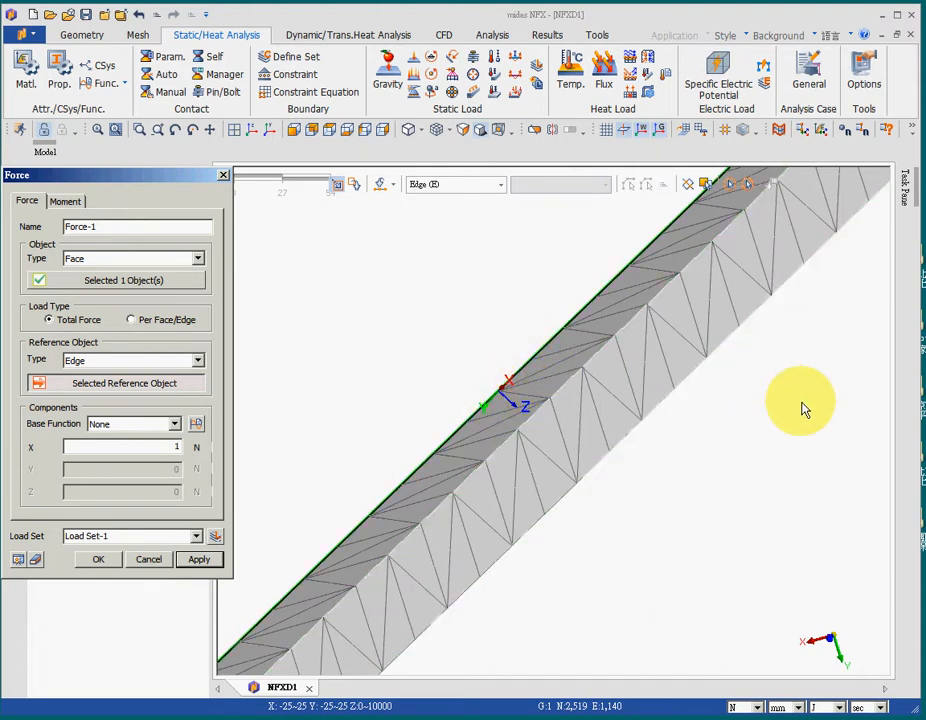
pyautogui.moveTo(798, 430); pyautogui.dragTo(812, 479, button='middle')
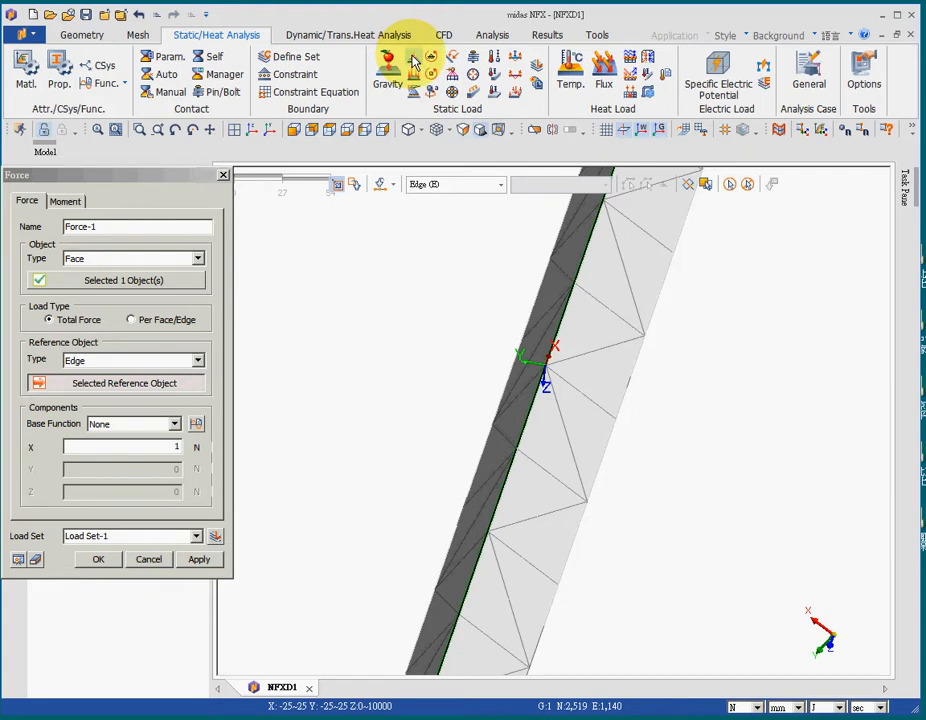
pyautogui.click(98, 131)
pyautogui.moveTo(416, 554); pyautogui.dragTo(467, 393, button='middle')
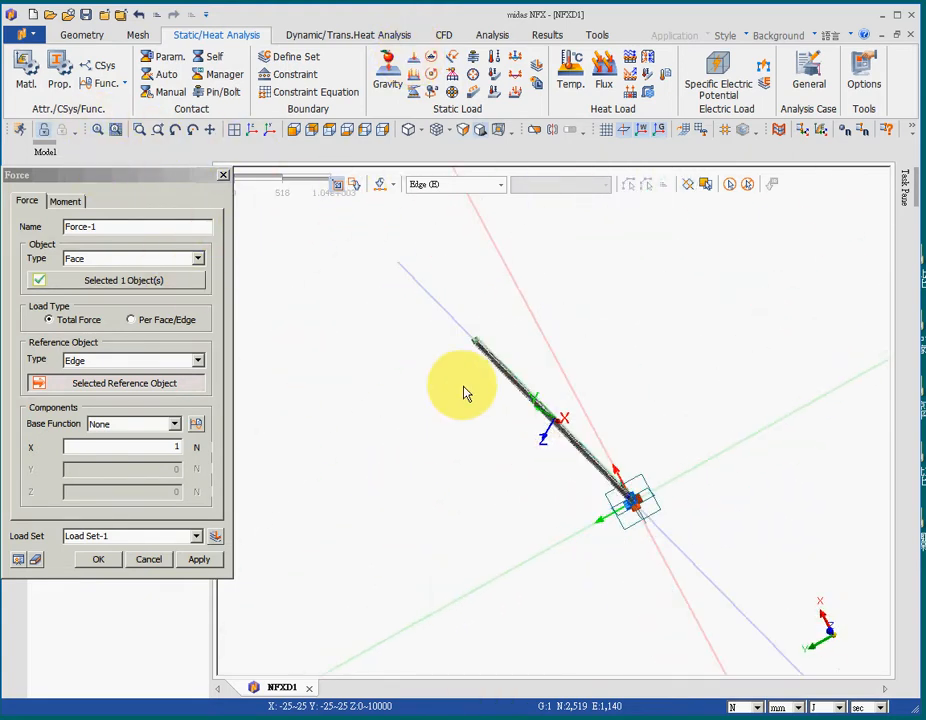
pyautogui.click(113, 132)
pyautogui.moveTo(382, 341); pyautogui.dragTo(376, 427, button='middle')
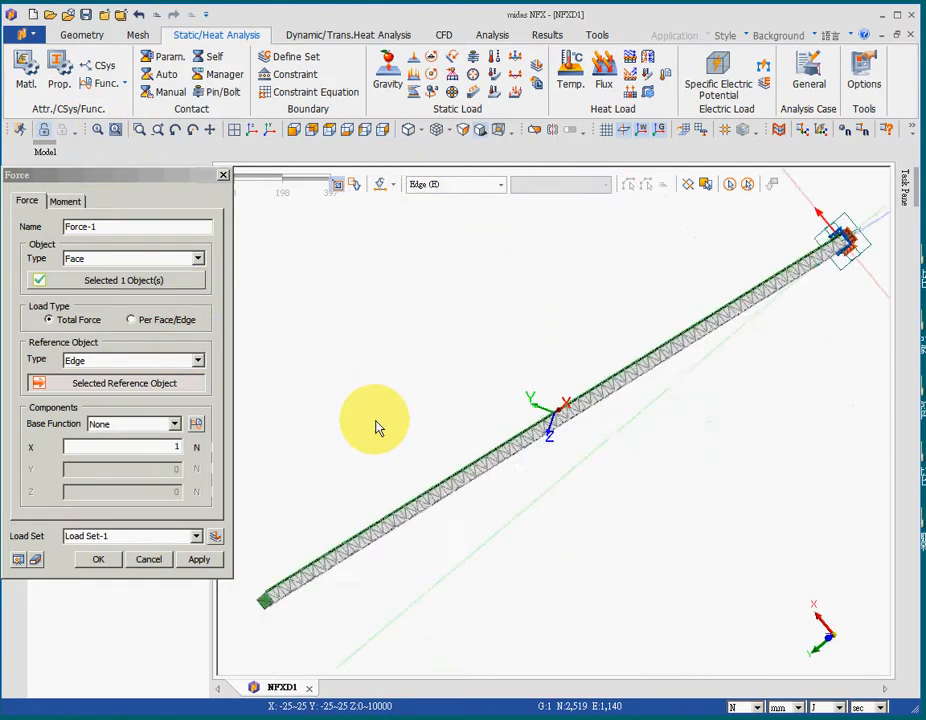
pyautogui.scroll(2, 375, 427)
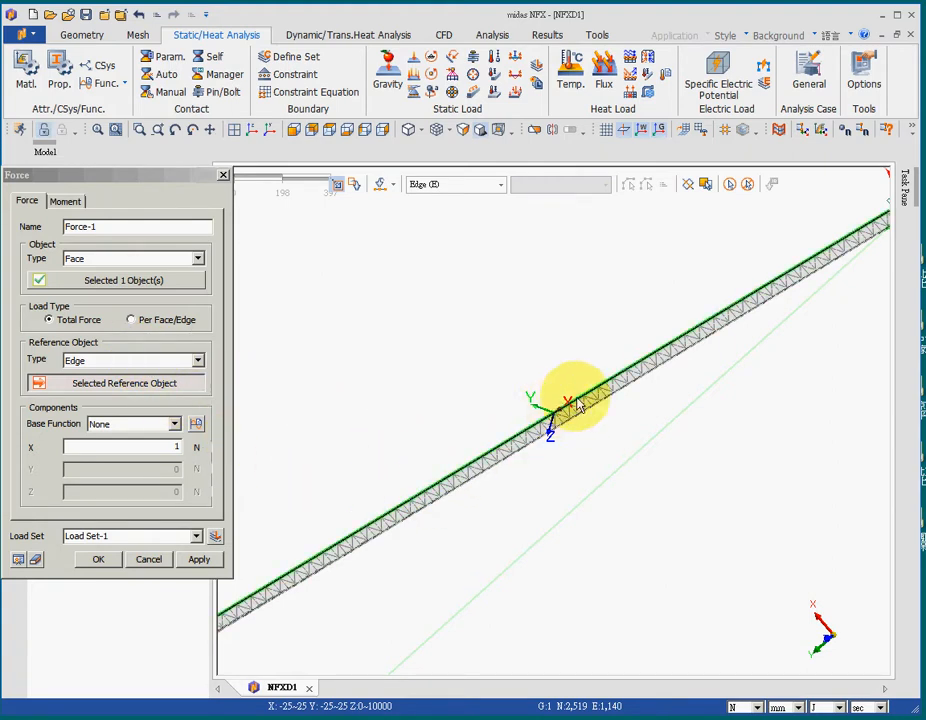
pyautogui.click(174, 451)
pyautogui.write('1')
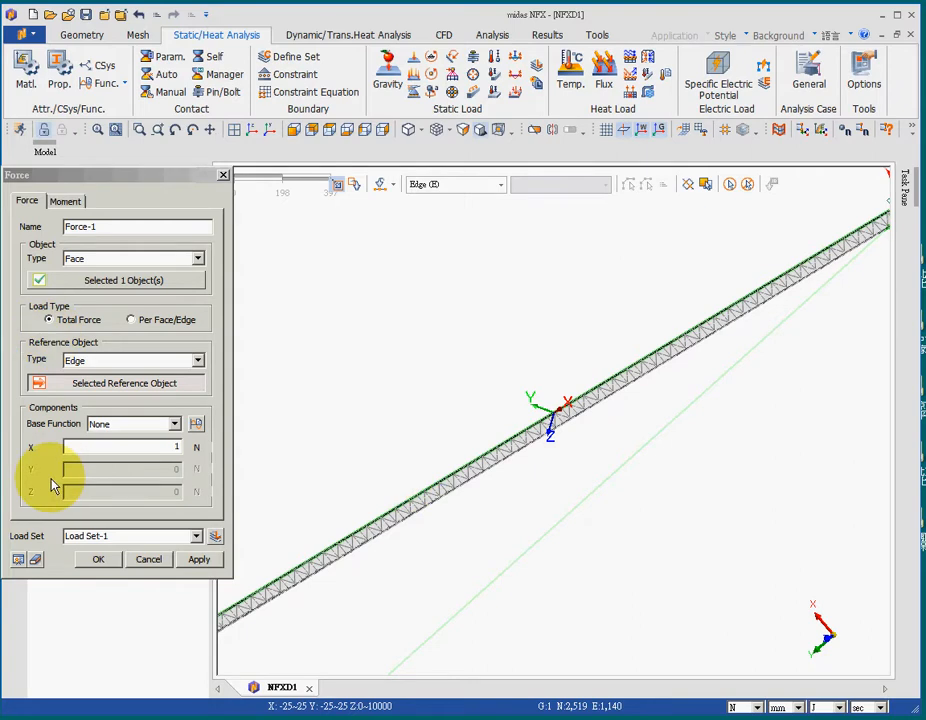
pyautogui.click(96, 560)
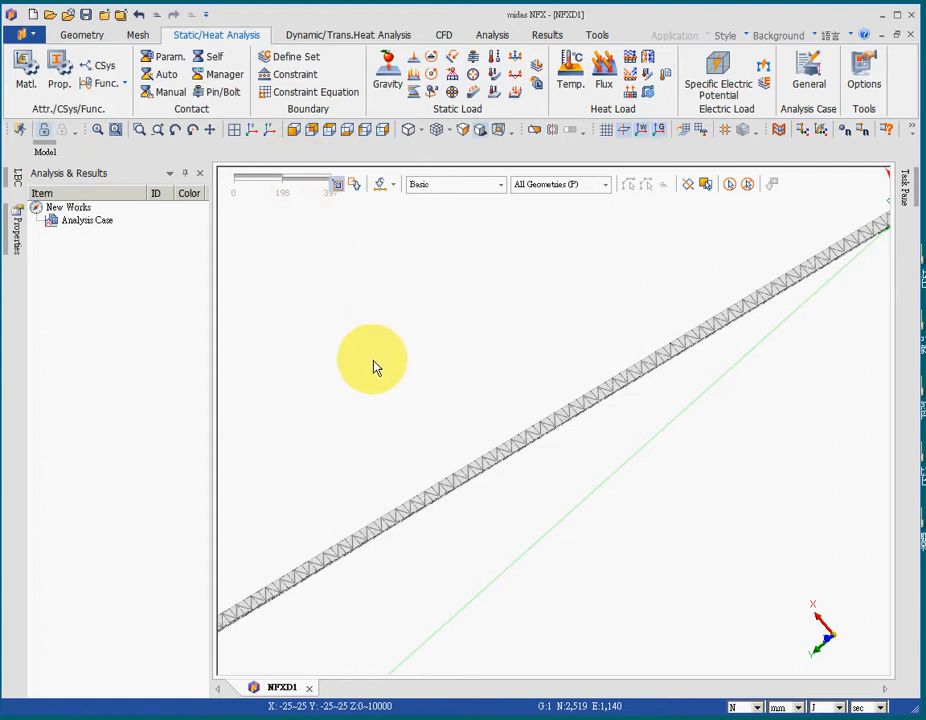
# Add a Linear Buckling analysis case to the model.
pyautogui.click(493, 35)
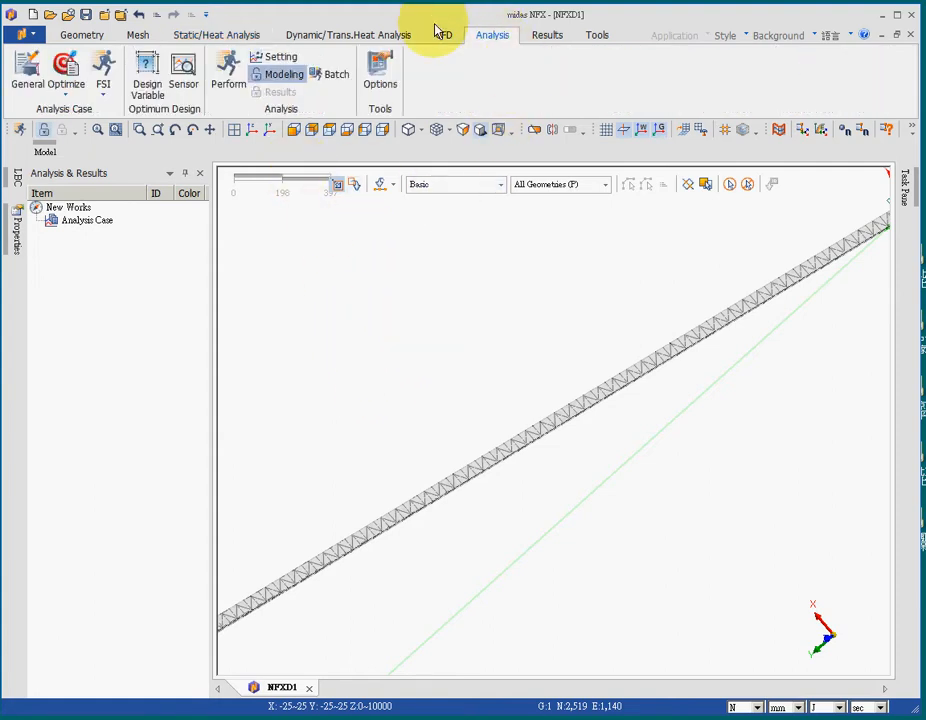
pyautogui.click(78, 224)
pyautogui.rightClick(78, 224)
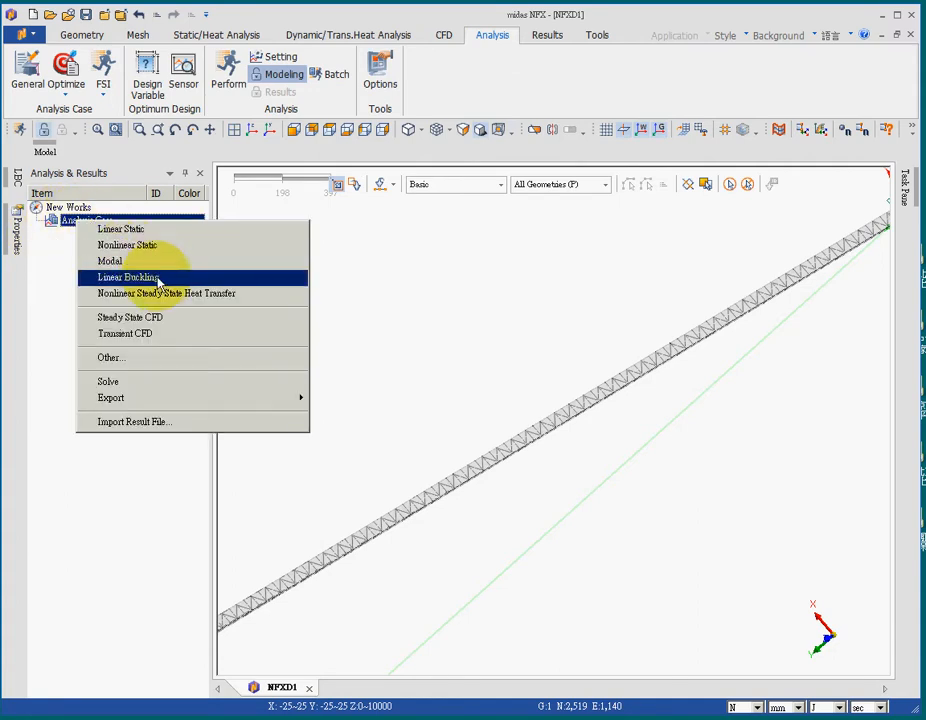
pyautogui.click(157, 279)
# Open the Linear Buckling case for editing and check the number of modes in its eigenvalue subcase control.
pyautogui.click(106, 236)
pyautogui.rightClick(106, 237)
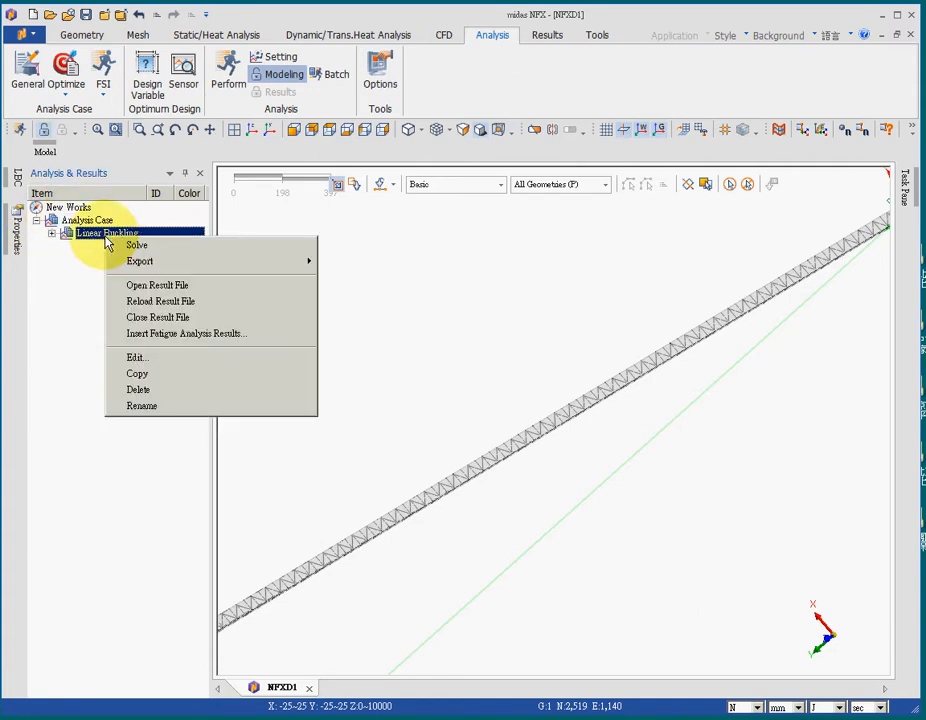
pyautogui.click(160, 358)
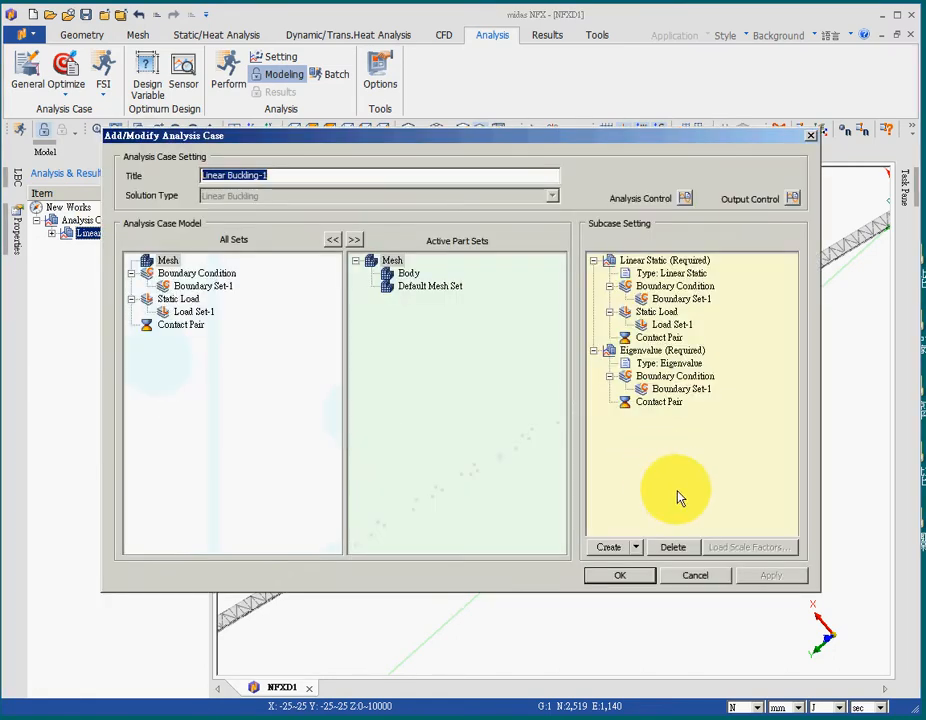
pyautogui.click(670, 366)
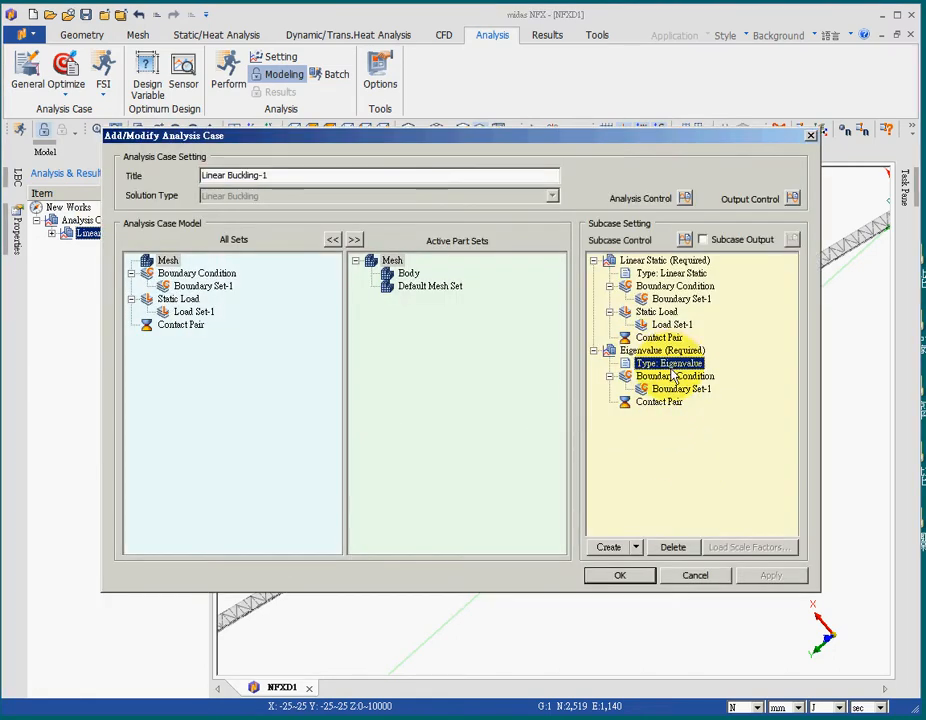
pyautogui.click(684, 240)
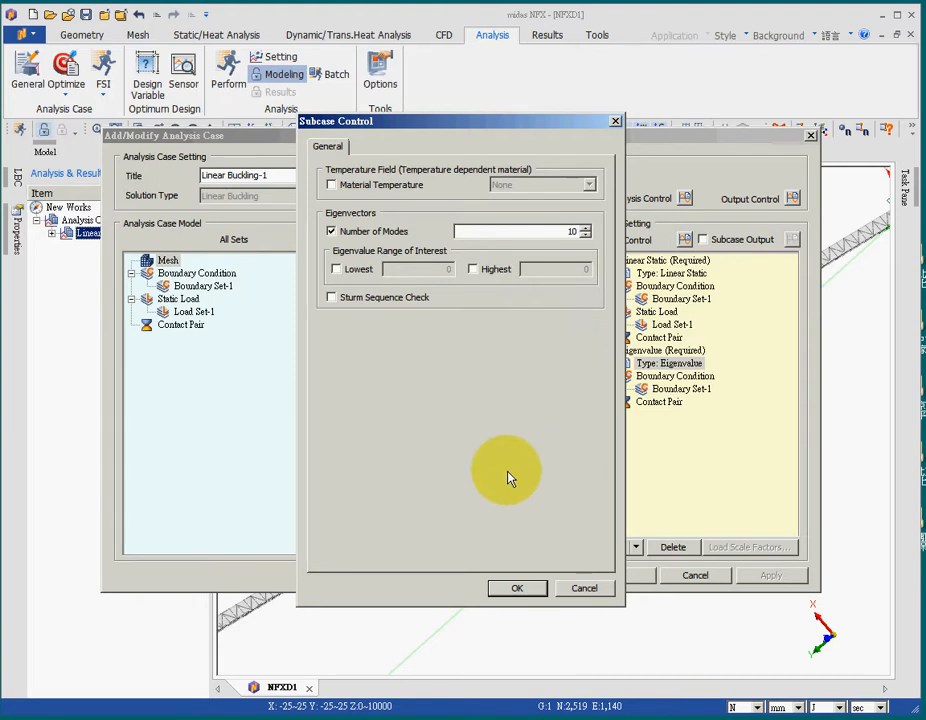
pyautogui.click(517, 589)
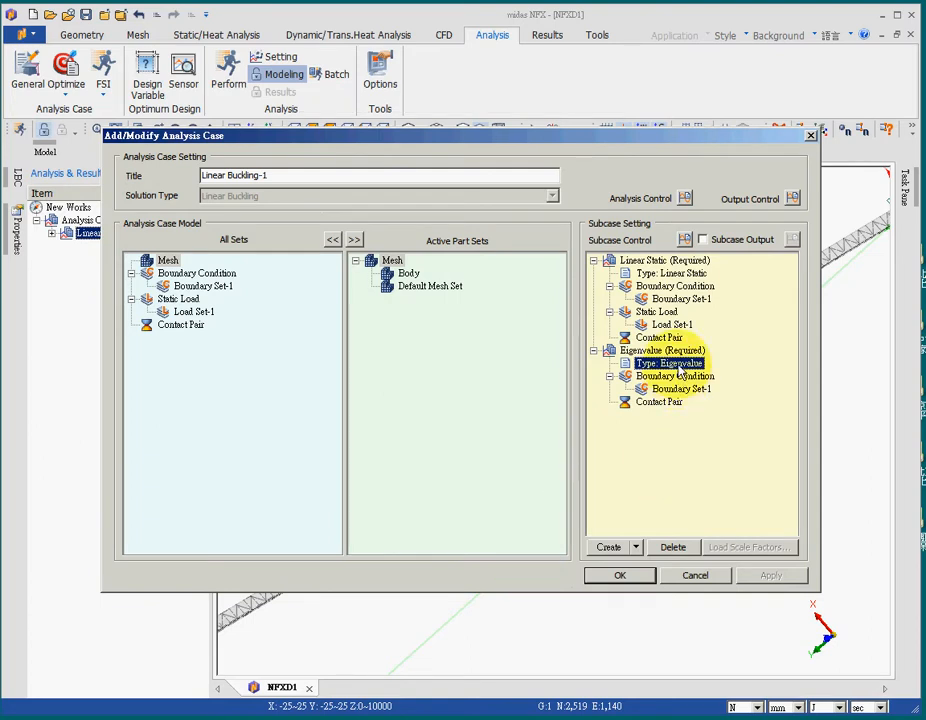
# Accept the Linear Buckling case settings and solve the case, saving the model to the desktop as NFXD1.
pyautogui.click(621, 577)
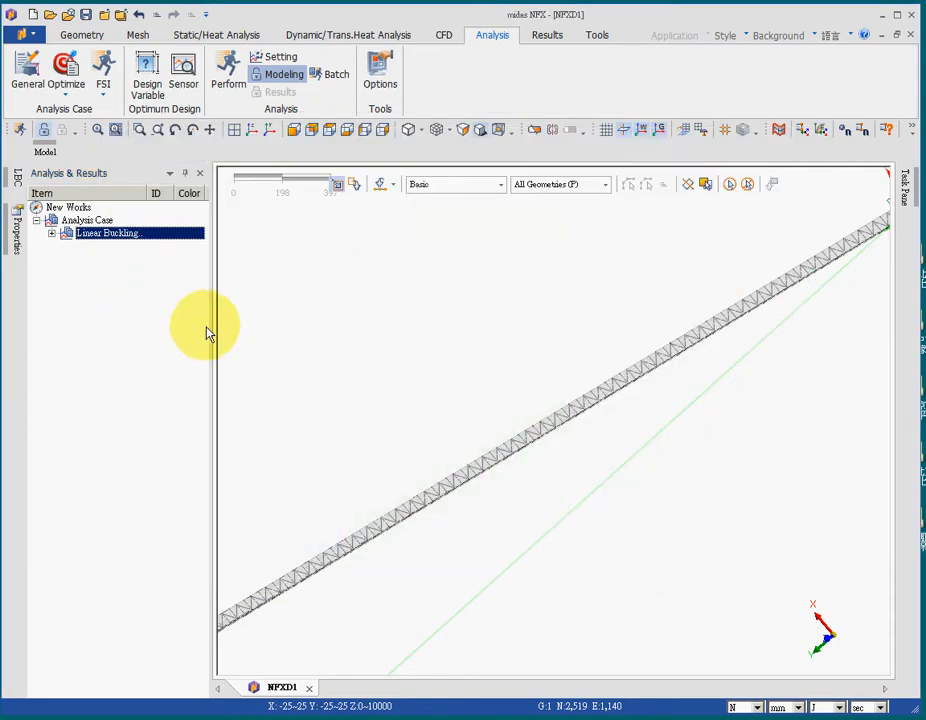
pyautogui.rightClick(140, 238)
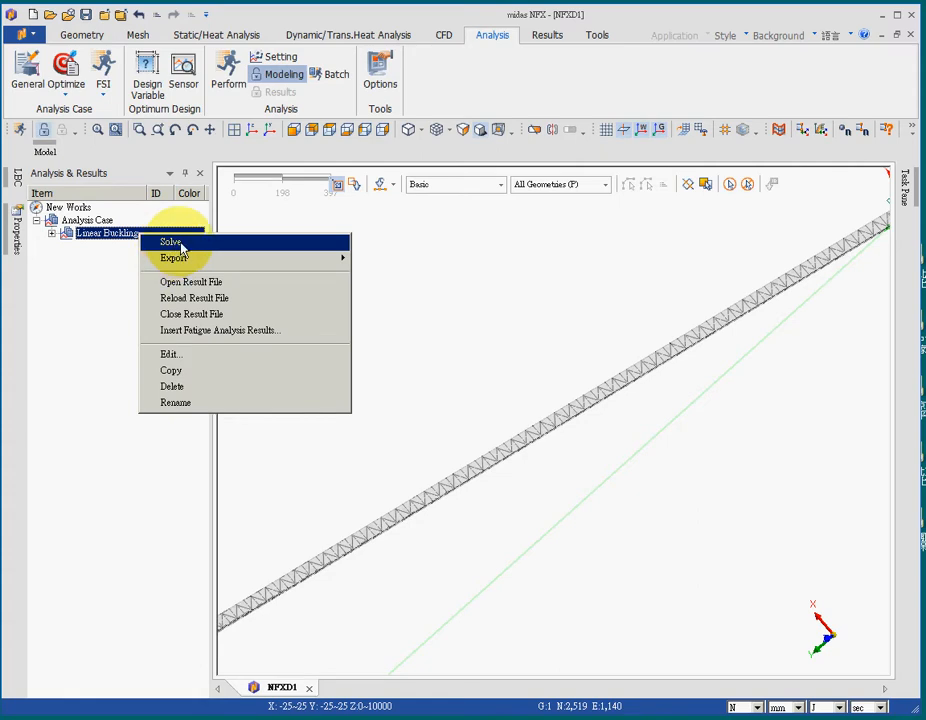
pyautogui.click(172, 242)
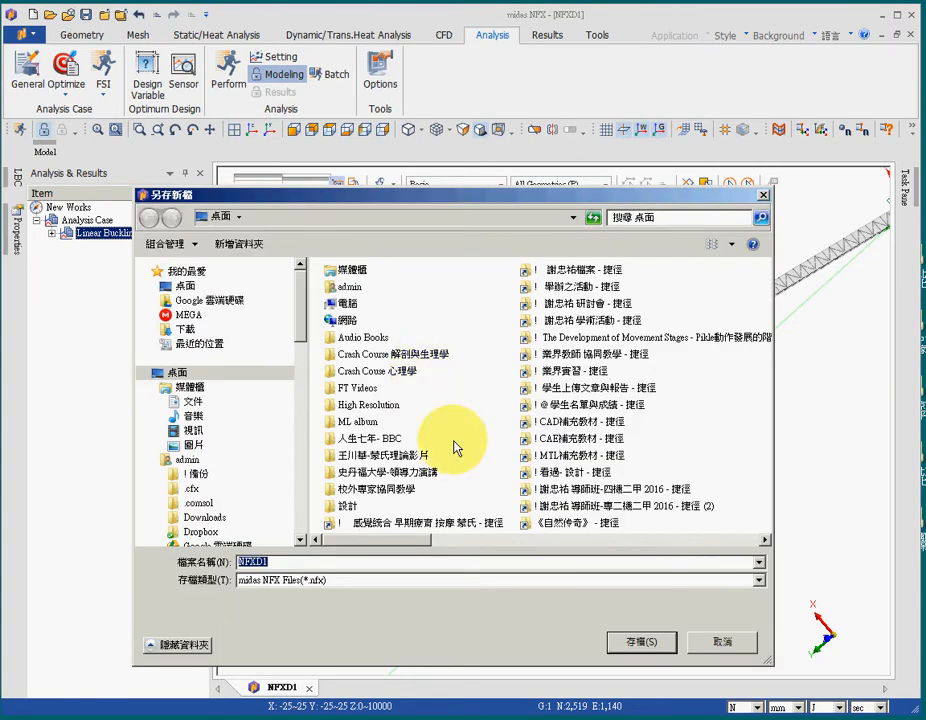
pyautogui.click(650, 656)
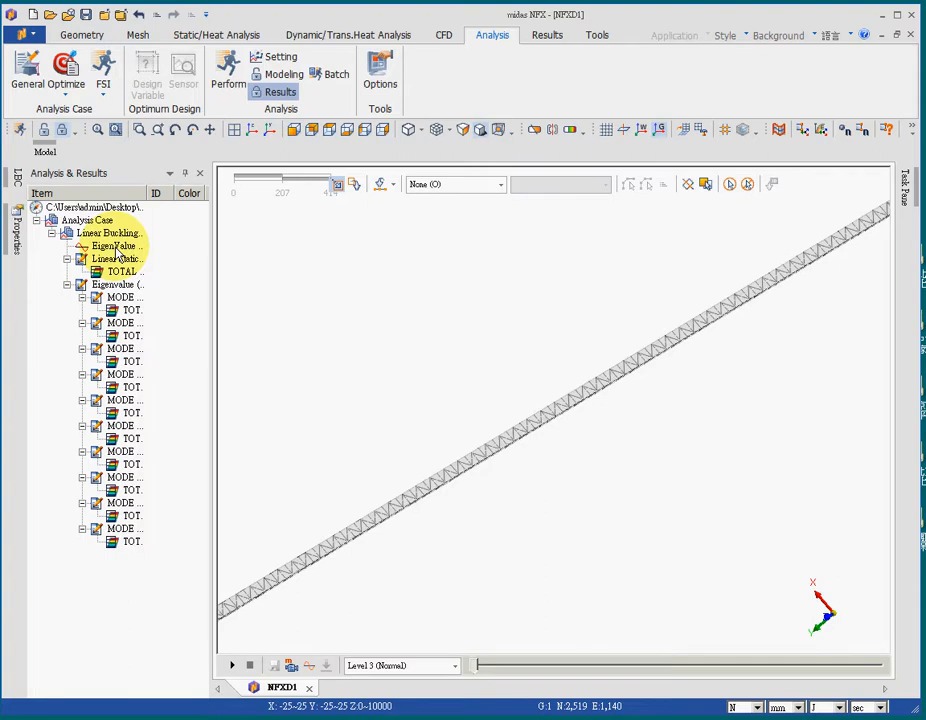
# Open the EigenValue results table and compare the mode 1 eigenvalue with the reference λ values in the Midas-003 PDF in Adobe Acrobat.
pyautogui.doubleClick(115, 247)
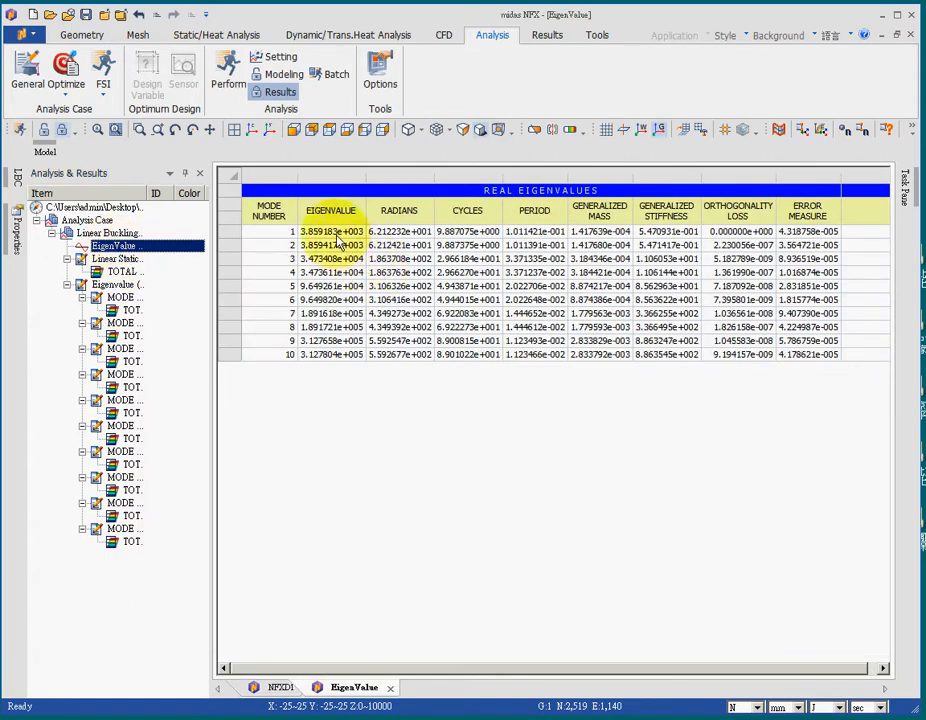
pyautogui.click(334, 233)
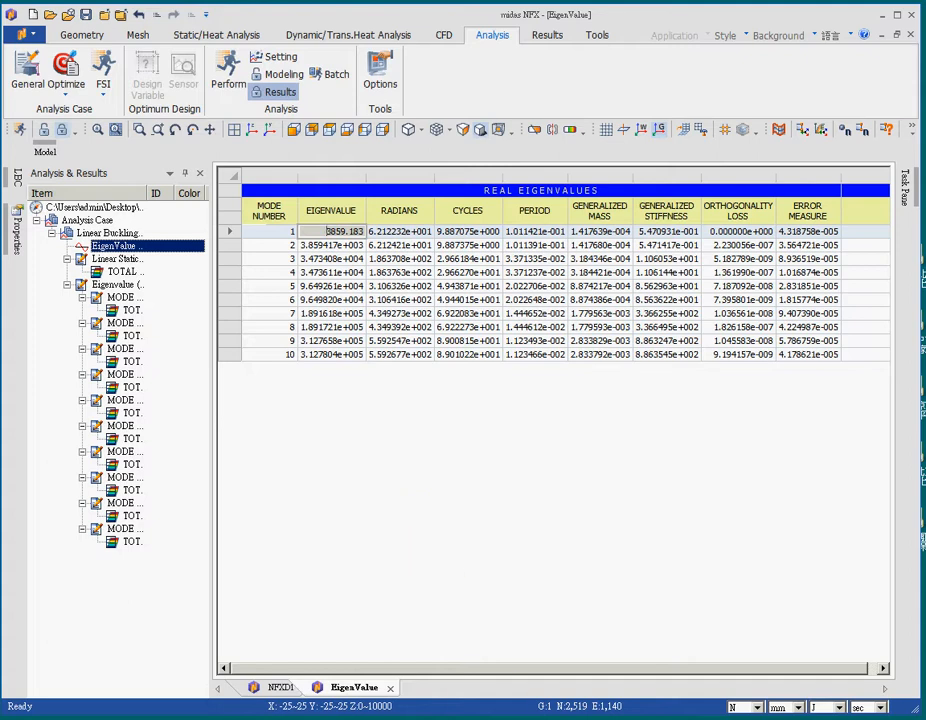
pyautogui.hotkey('alt', 'Tab')
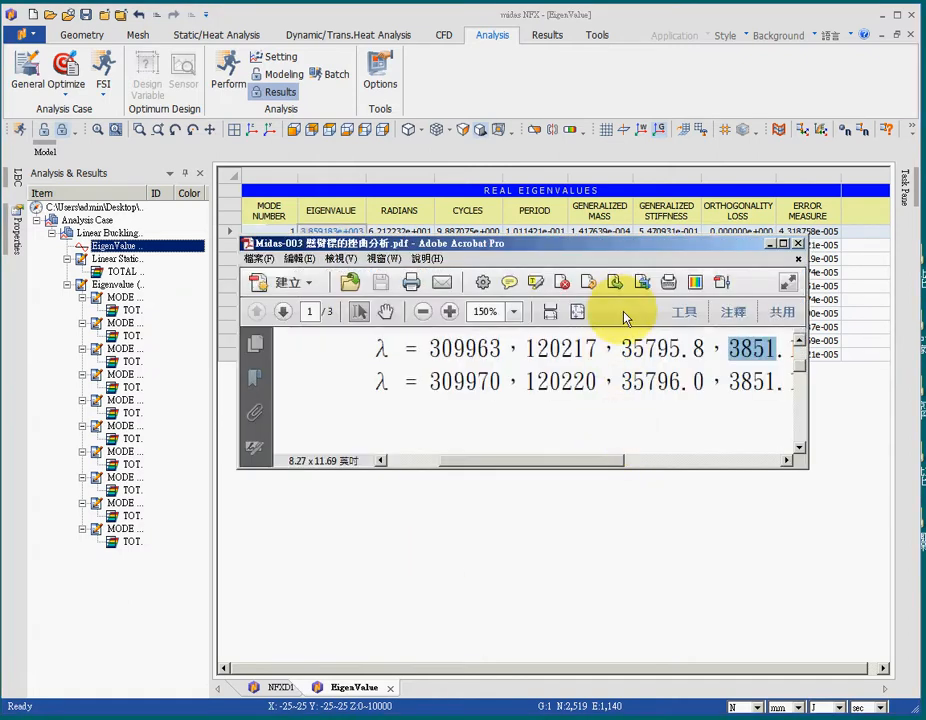
pyautogui.moveTo(709, 246); pyautogui.dragTo(733, 417)
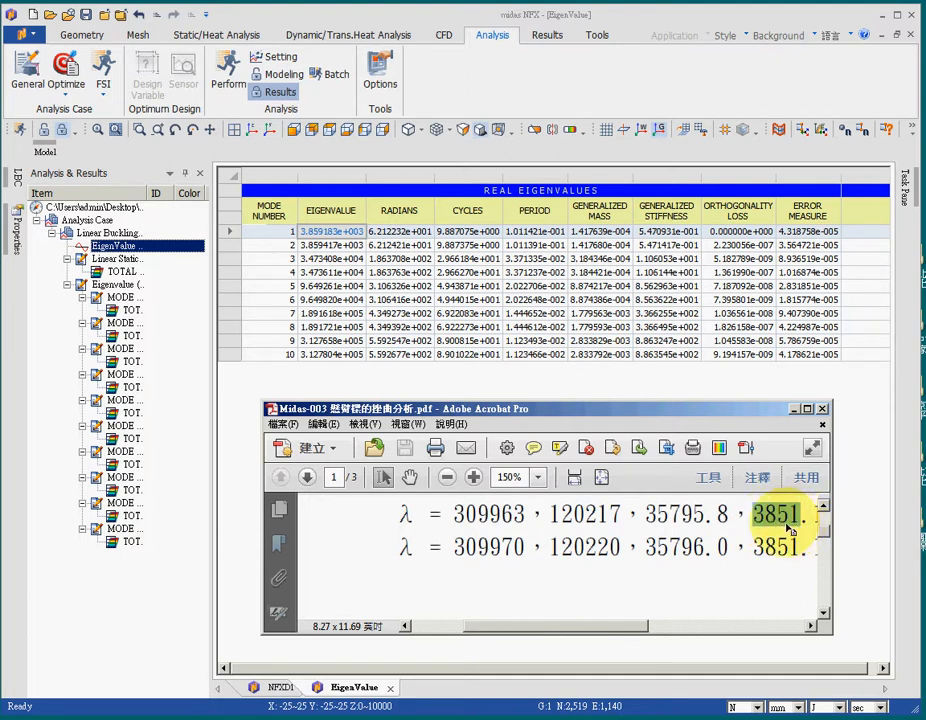
pyautogui.click(318, 242)
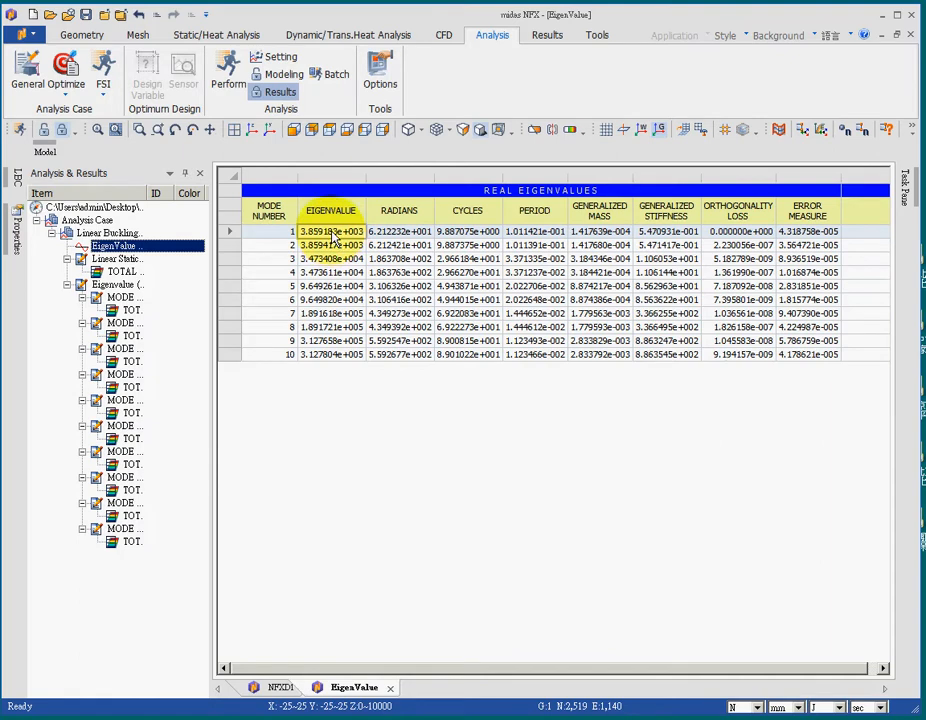
pyautogui.doubleClick(333, 234)
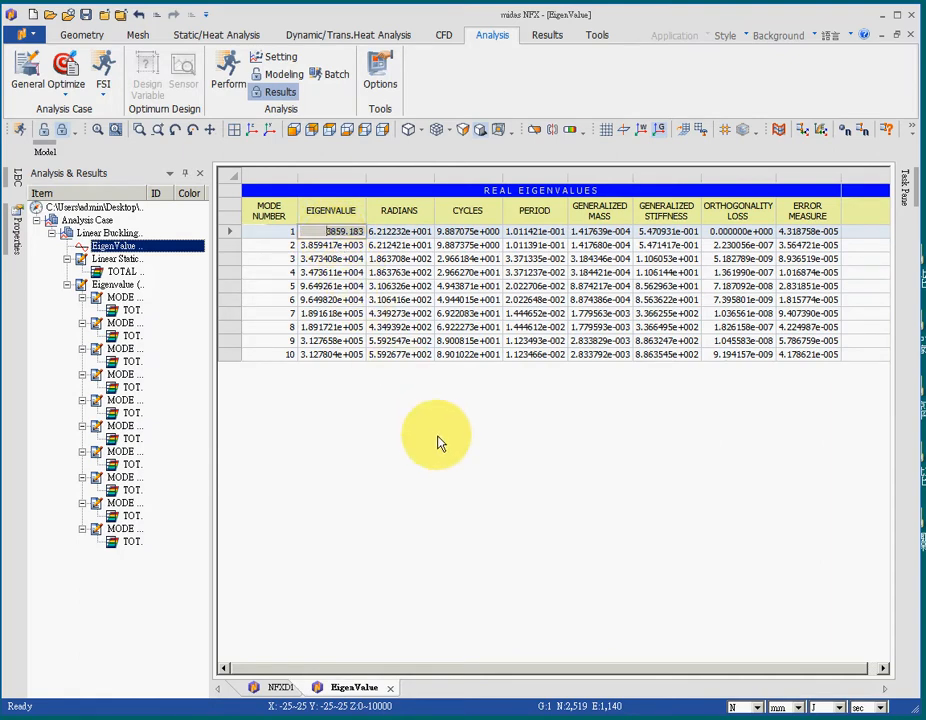
pyautogui.hotkey('alt', 'Tab')
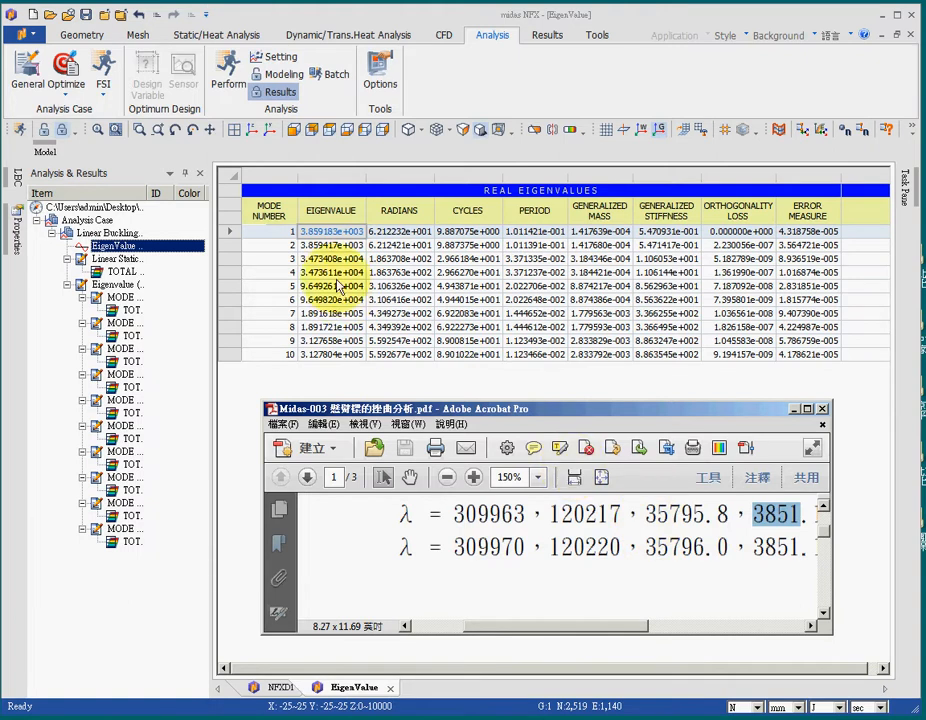
# Display the mode 3 eigenvalue in full decimal form and compare it with the reference PDF's 35795.8 value.
pyautogui.click(330, 260)
pyautogui.click(330, 259)
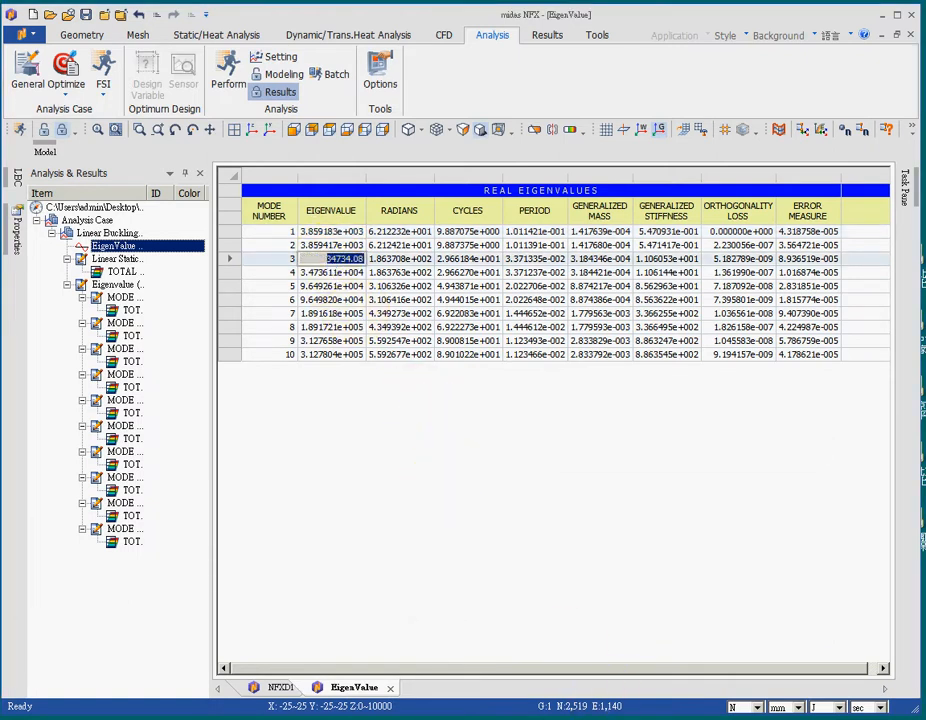
pyautogui.hotkey('alt', 'Tab')
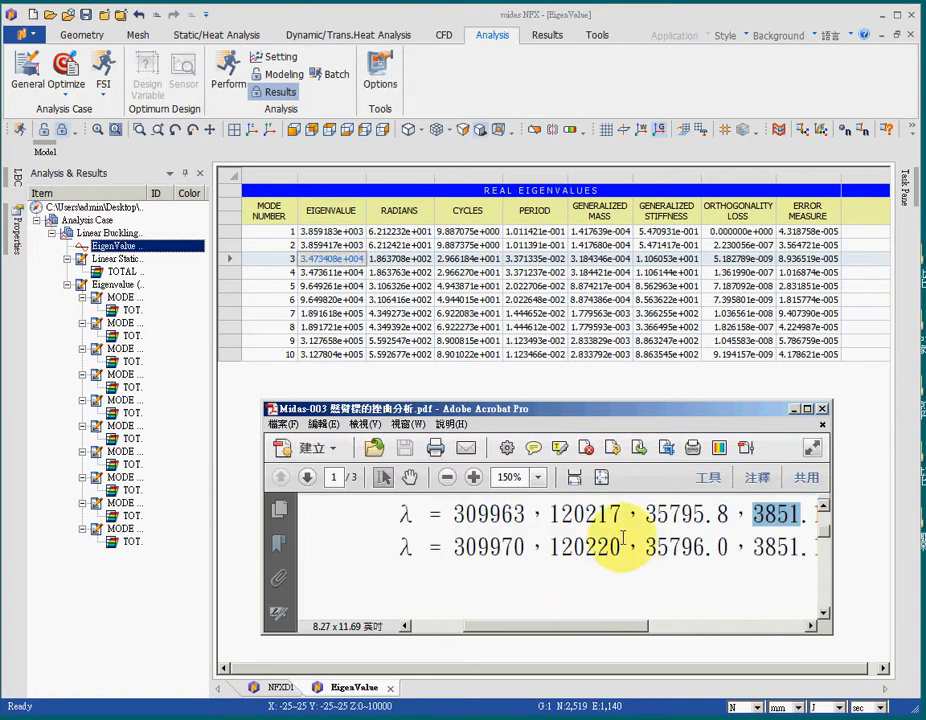
pyautogui.moveTo(646, 514); pyautogui.dragTo(699, 515)
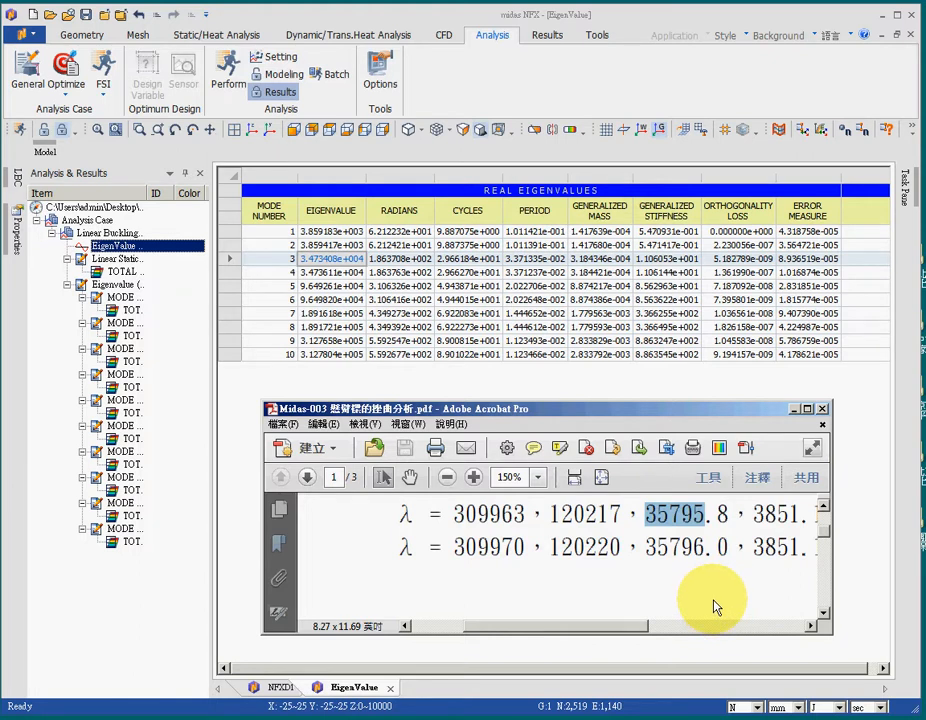
pyautogui.doubleClick(313, 260)
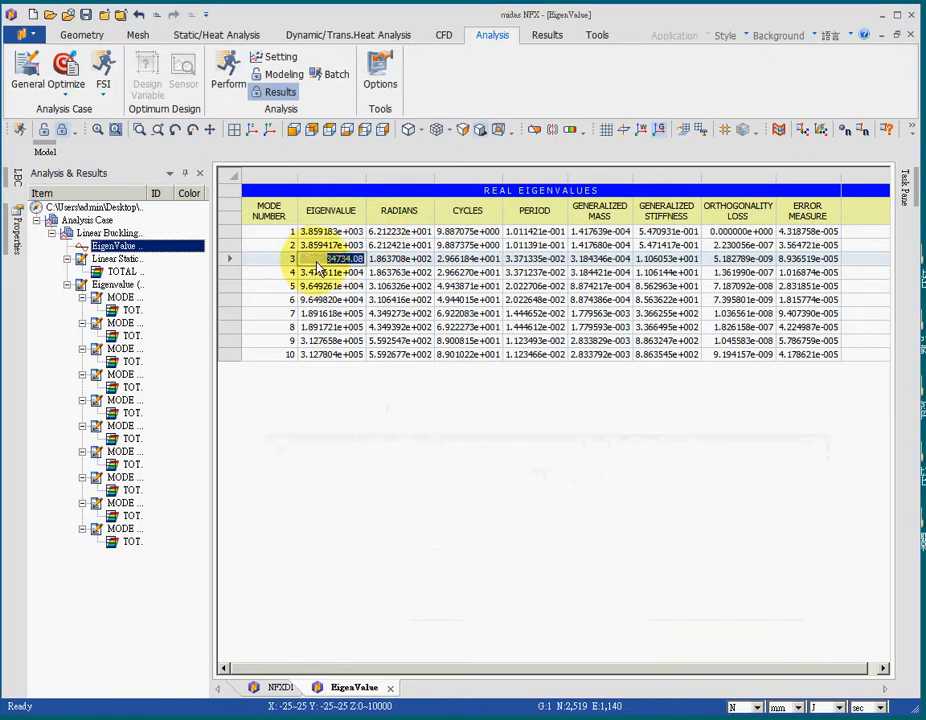
pyautogui.click(490, 502)
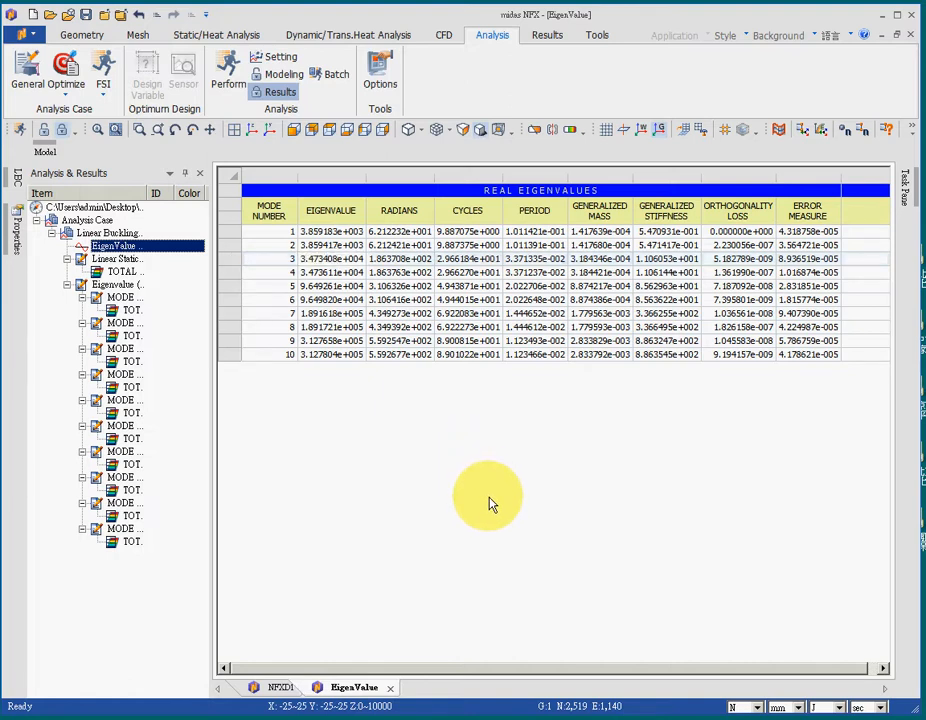
pyautogui.doubleClick(327, 259)
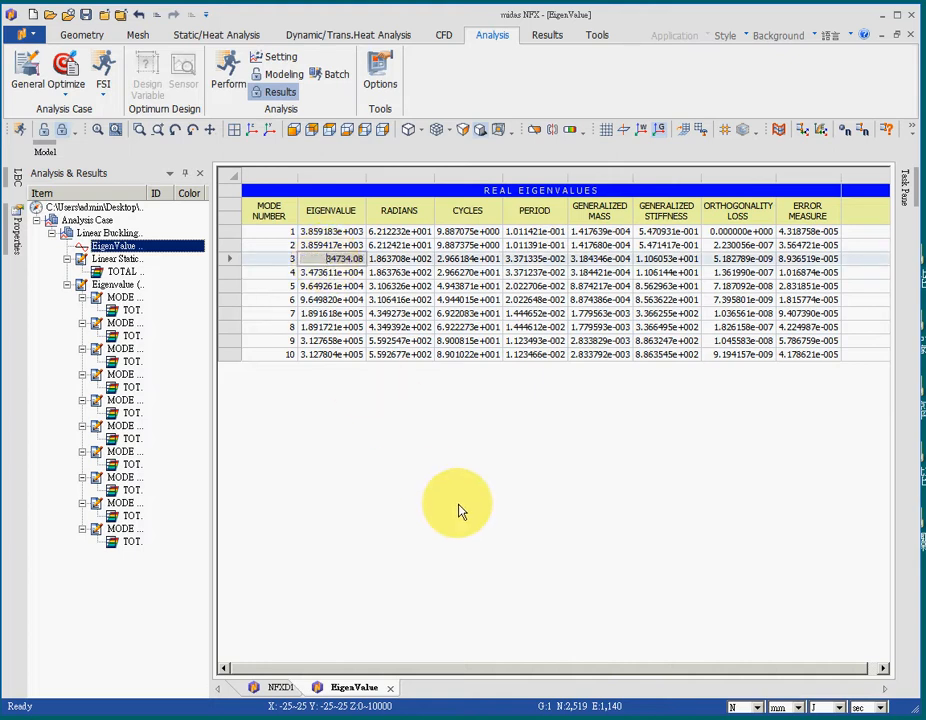
pyautogui.click(463, 508)
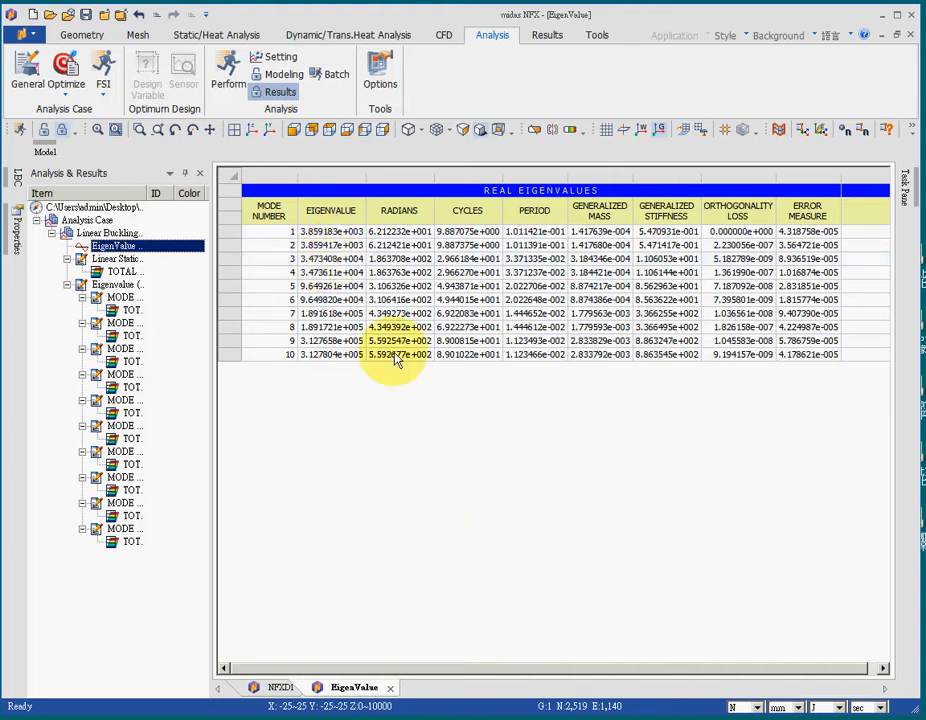
# Display the mode 6 eigenvalue in full and place the reference PDF below the table to compare its λ values.
pyautogui.doubleClick(333, 305)
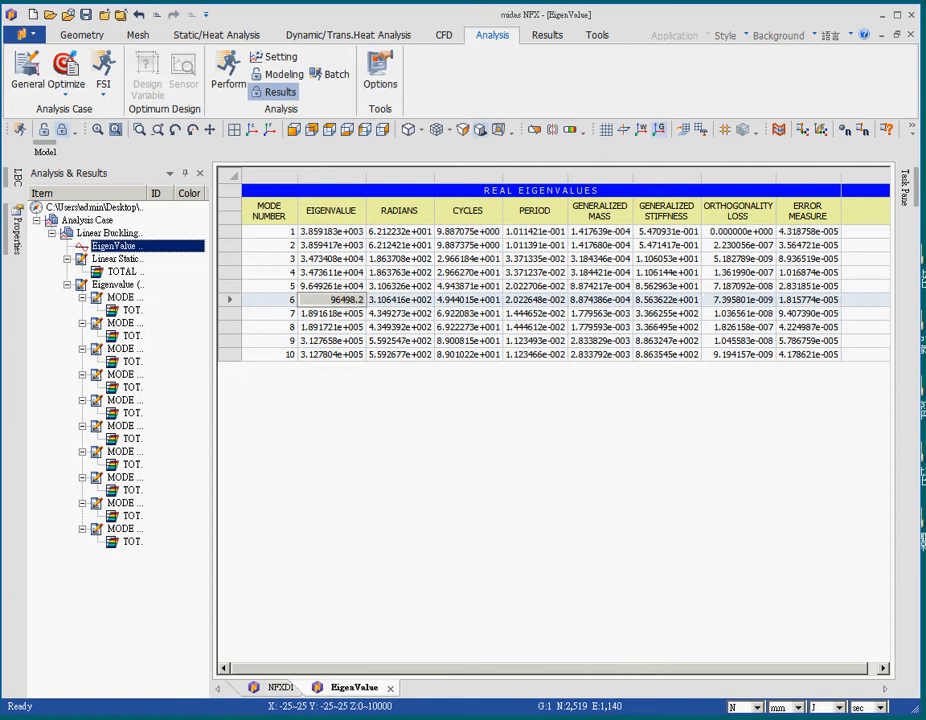
pyautogui.hotkey('alt', 'Tab')
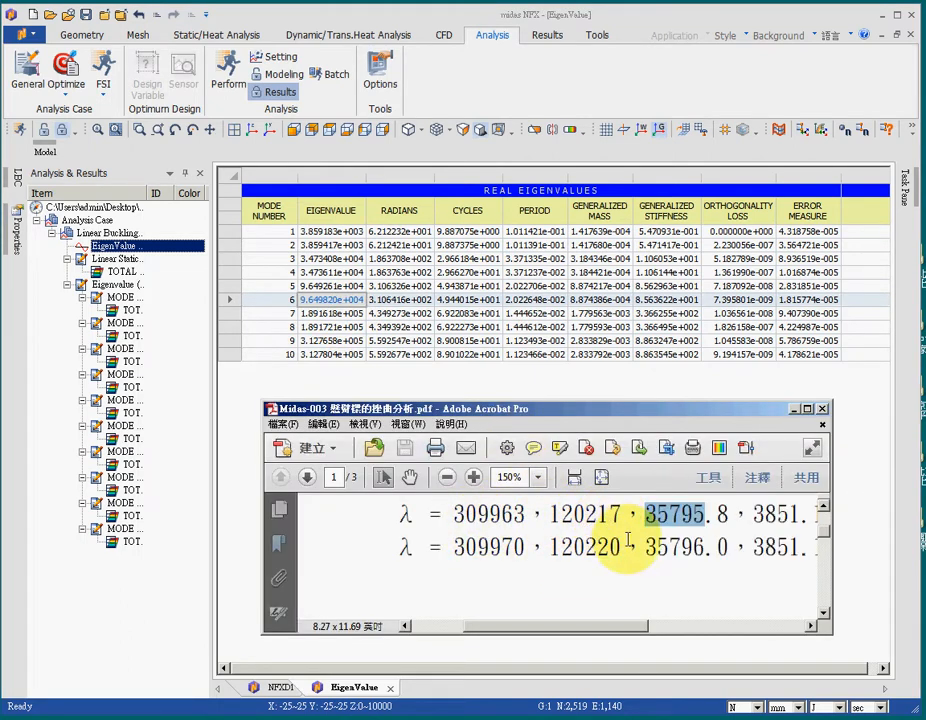
pyautogui.moveTo(619, 411); pyautogui.dragTo(613, 394)
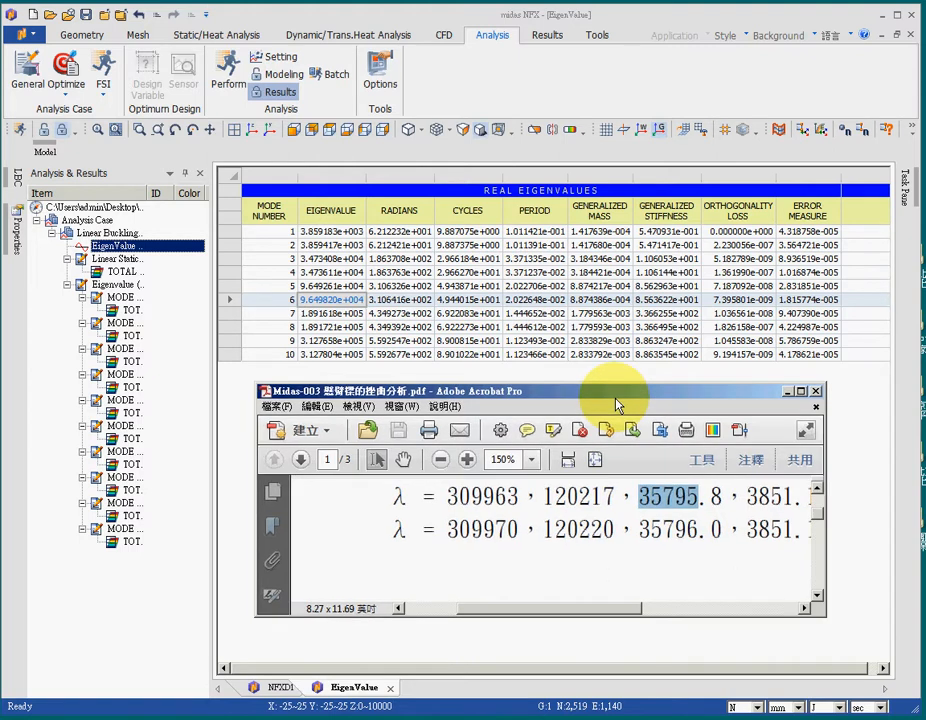
pyautogui.click(615, 578)
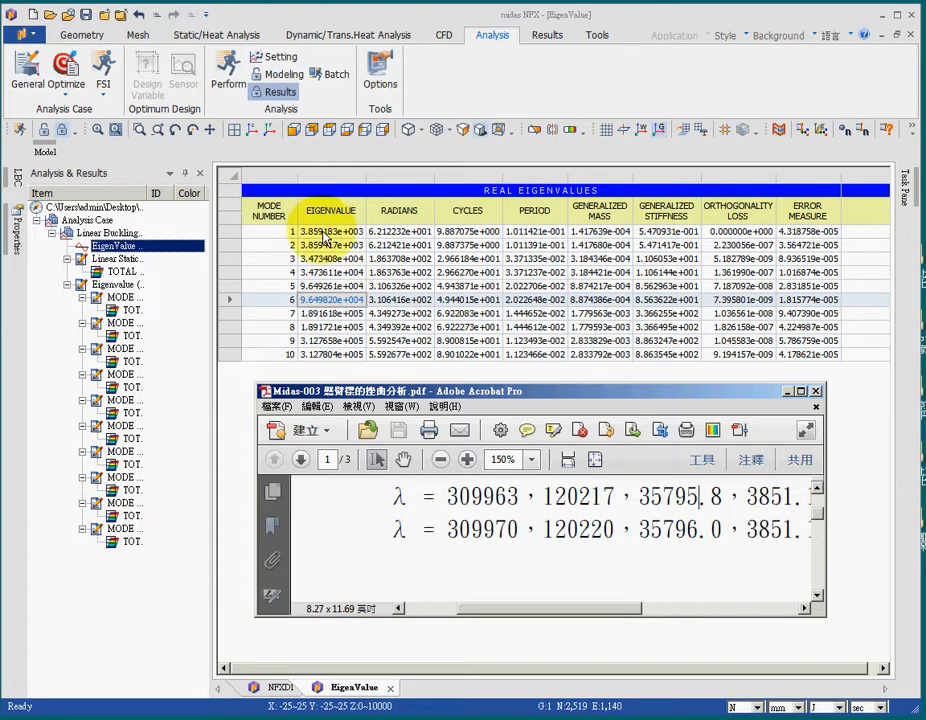
pyautogui.moveTo(630, 393)
pyautogui.mouseDown()
pyautogui.moveTo(614, 390)
pyautogui.moveTo(623, 398)
pyautogui.mouseUp()
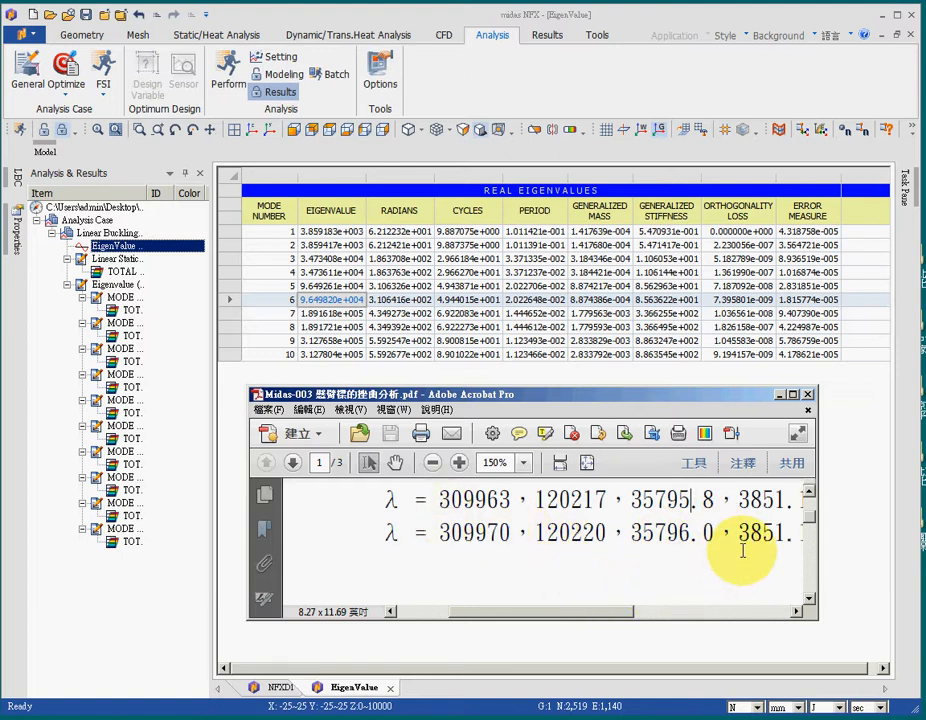
# Recheck the mode 1 eigenvalue against the 3851 value in the first λ row of the reference PDF and close the PDF.
pyautogui.moveTo(741, 500); pyautogui.dragTo(792, 503)
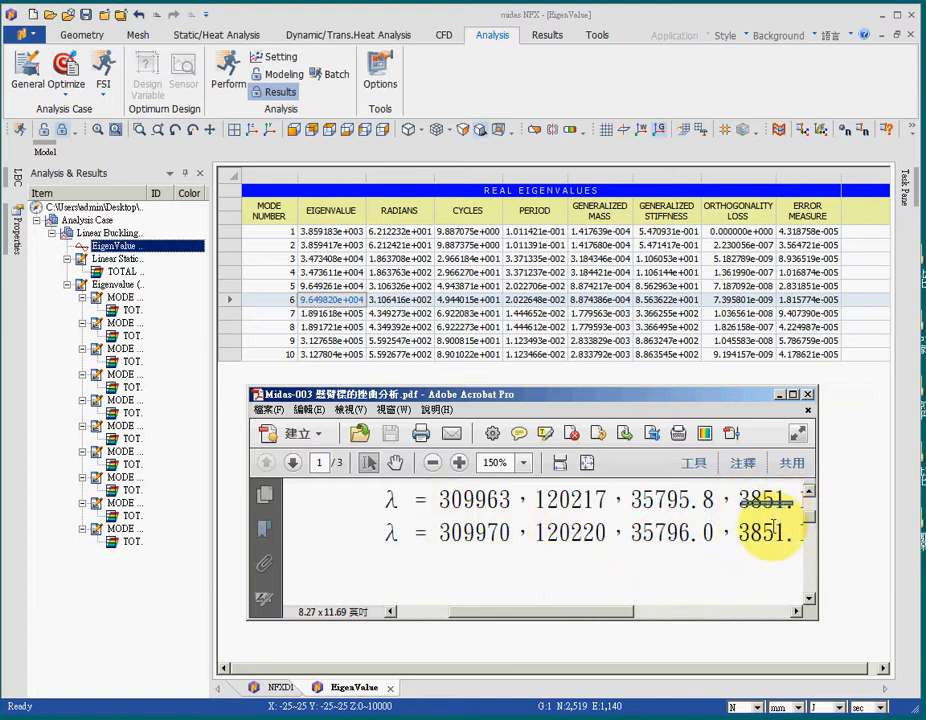
pyautogui.click(318, 233)
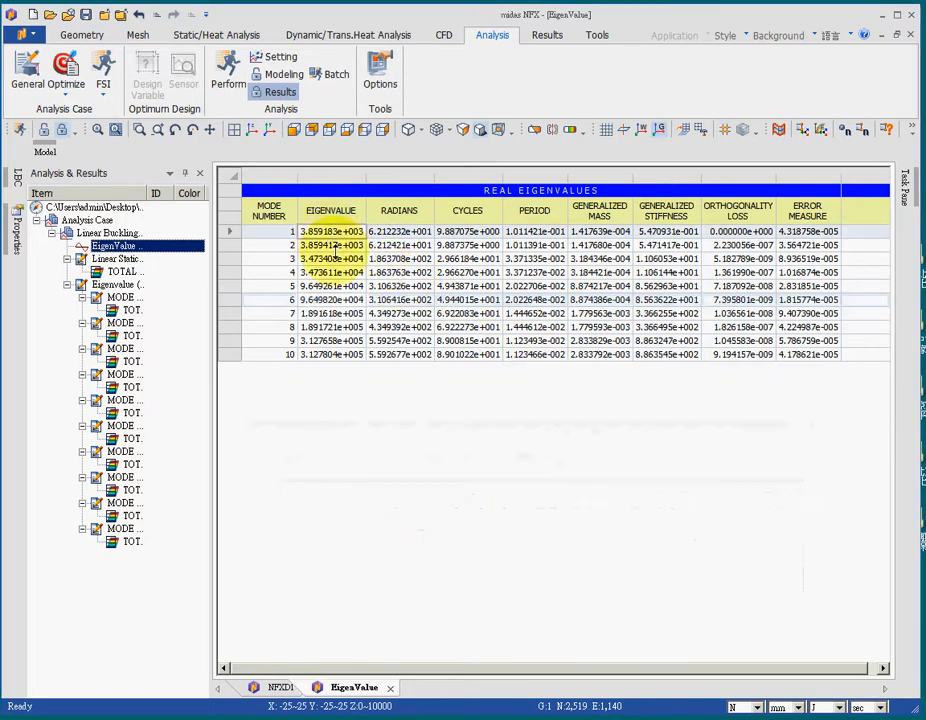
pyautogui.click(438, 449)
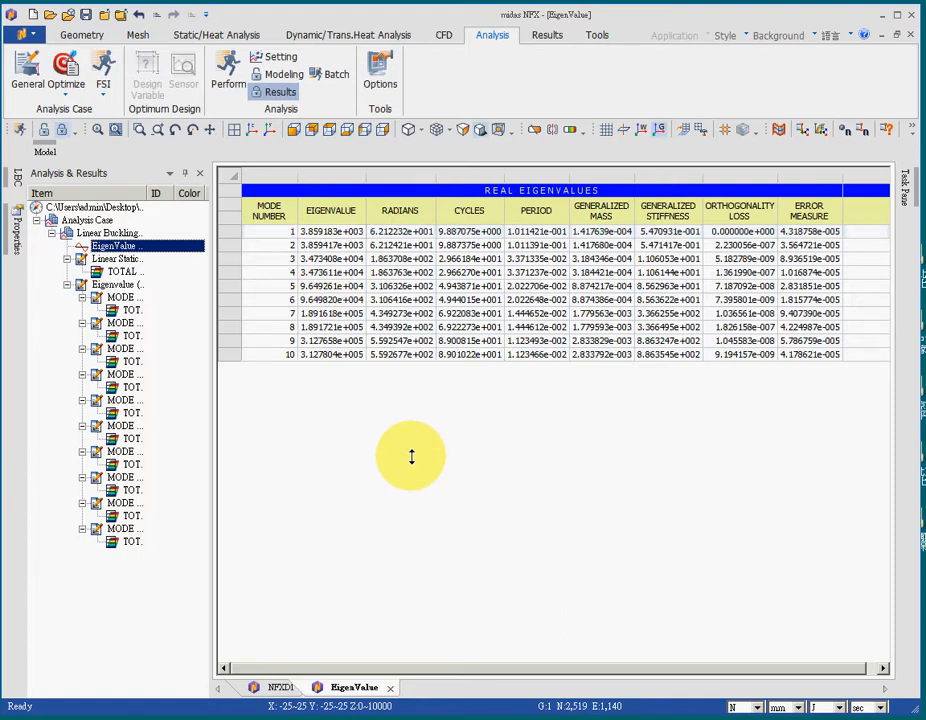
pyautogui.hotkey('alt', 'Tab')
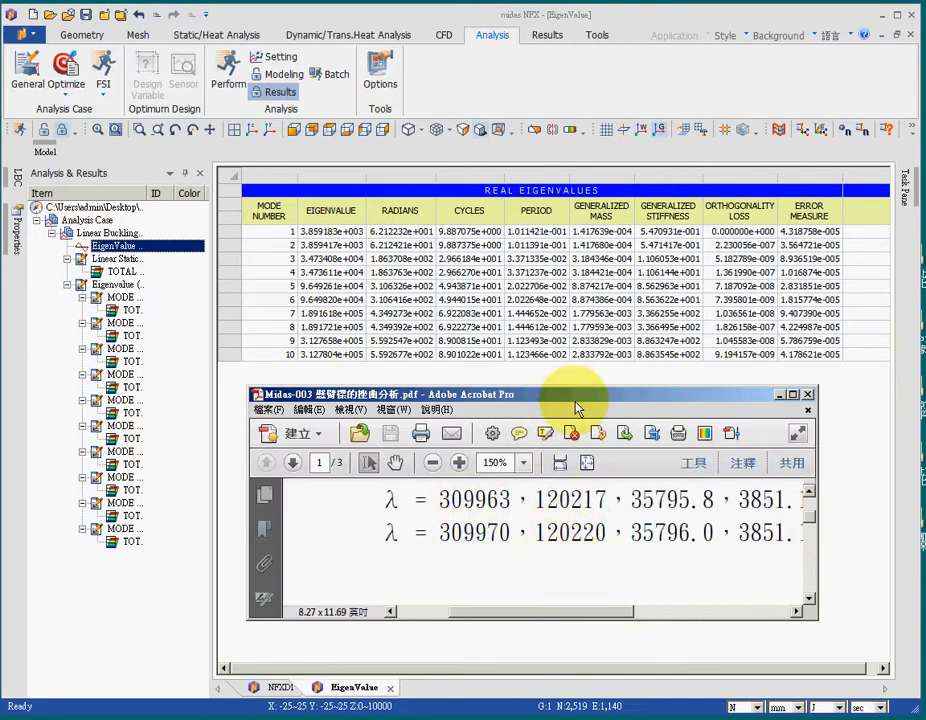
pyautogui.moveTo(594, 394); pyautogui.dragTo(586, 373)
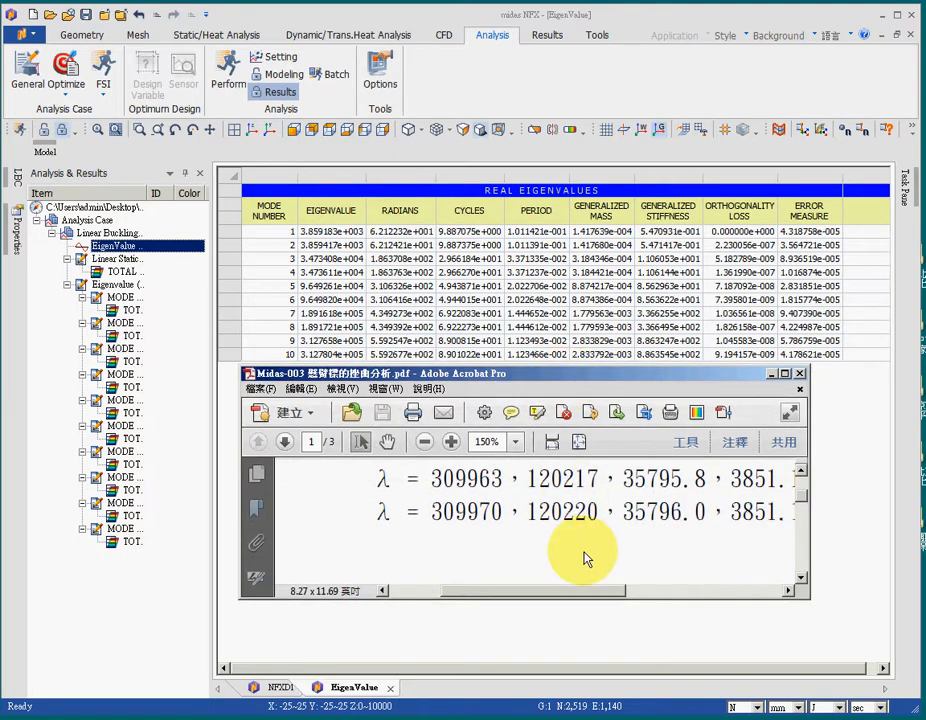
pyautogui.click(799, 374)
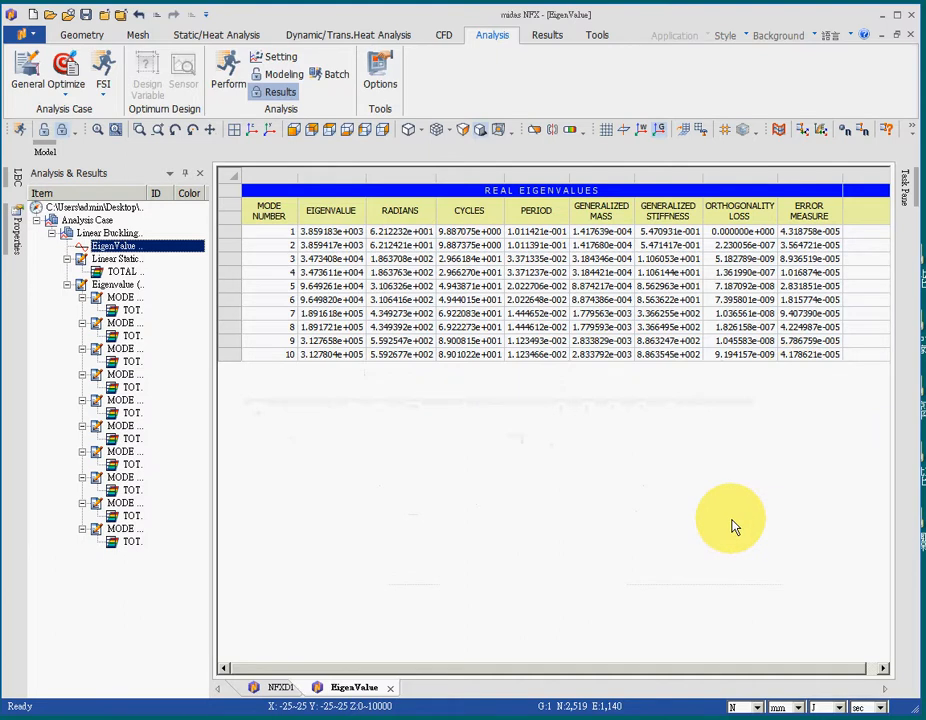